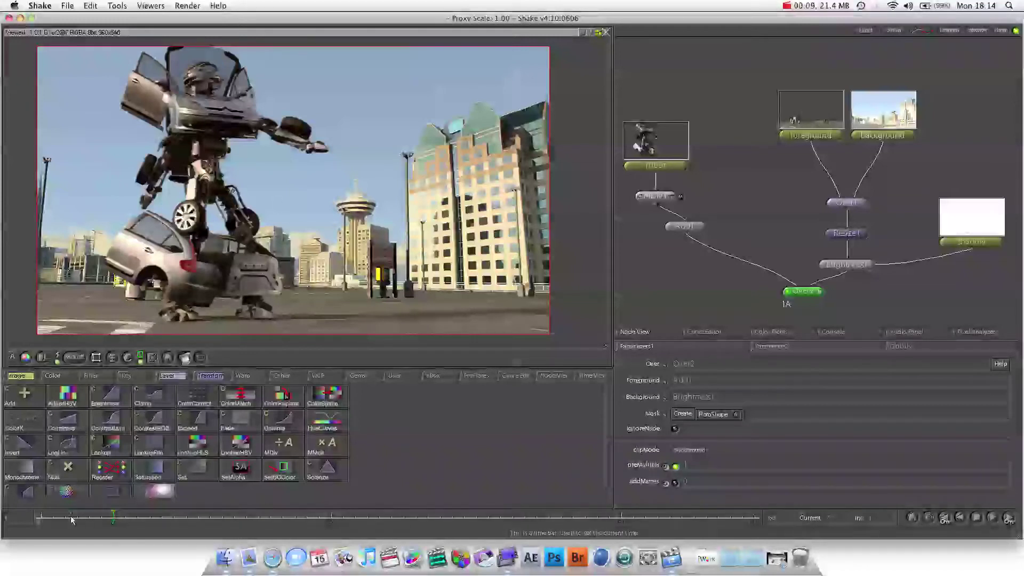
Preview the finished robot composite across its frames, and start a new script without saving the current one.
left_click(52, 517)
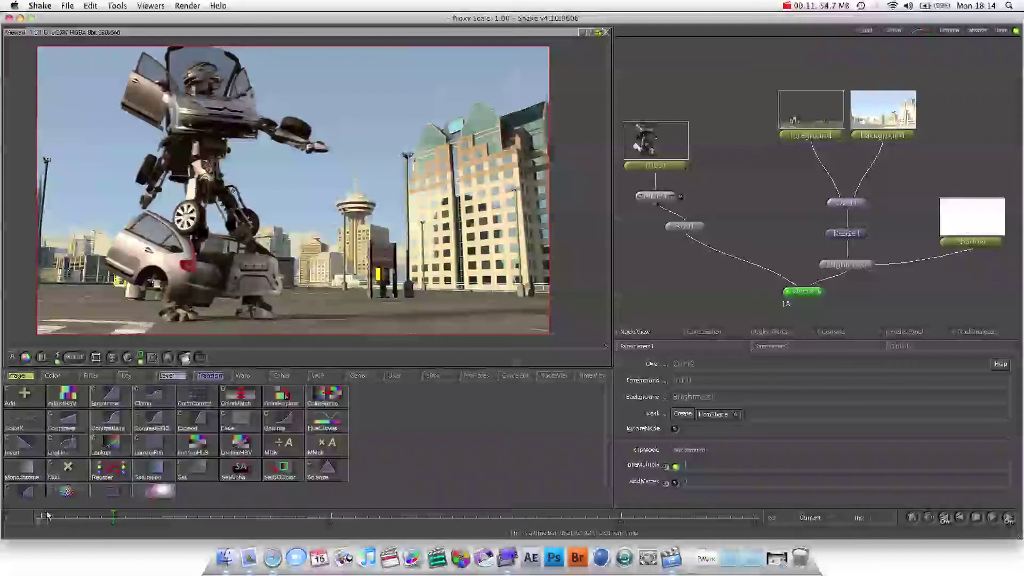
left_click_drag(70, 520, 539, 528)
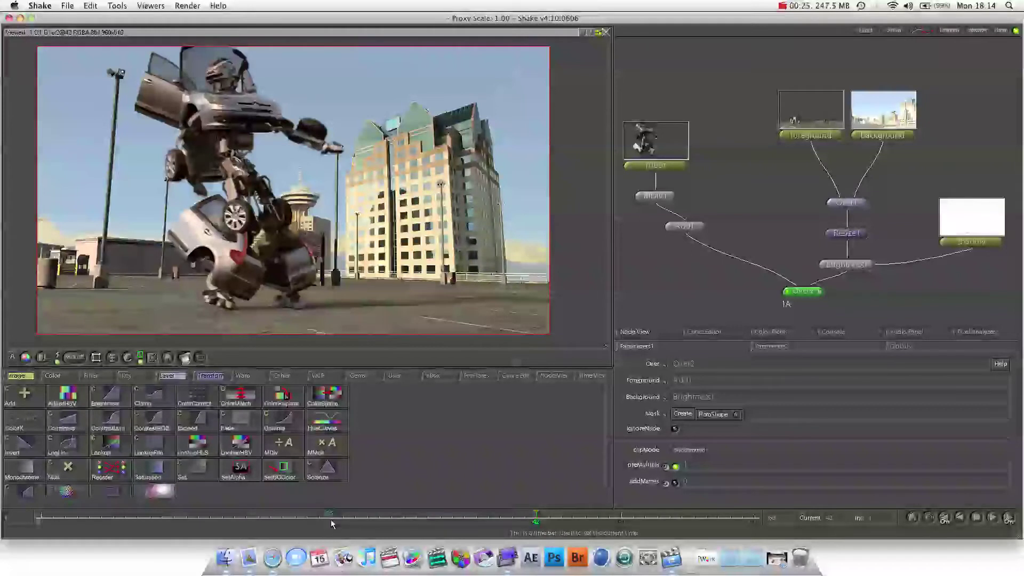
left_click(39, 5)
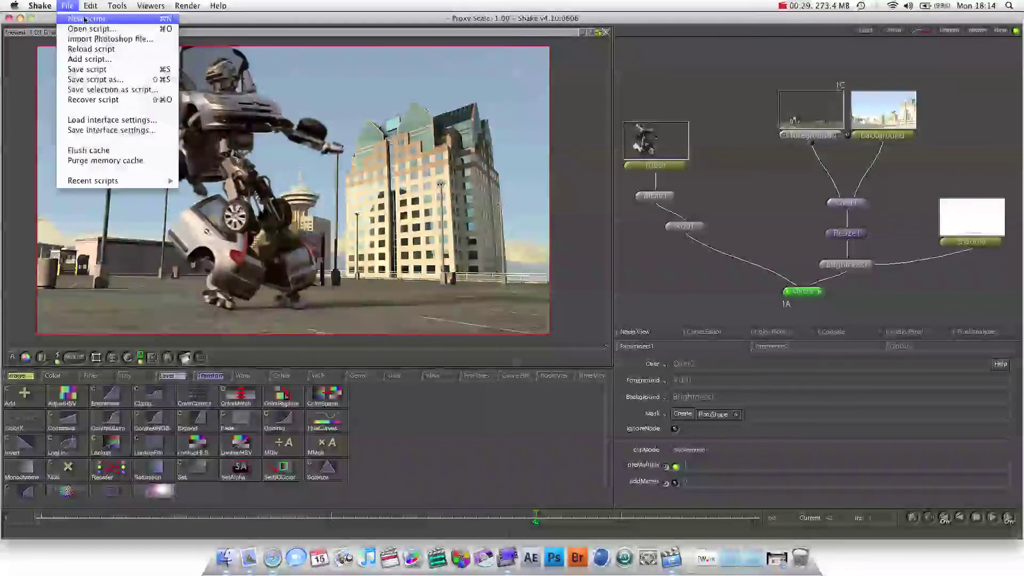
left_click(84, 19)
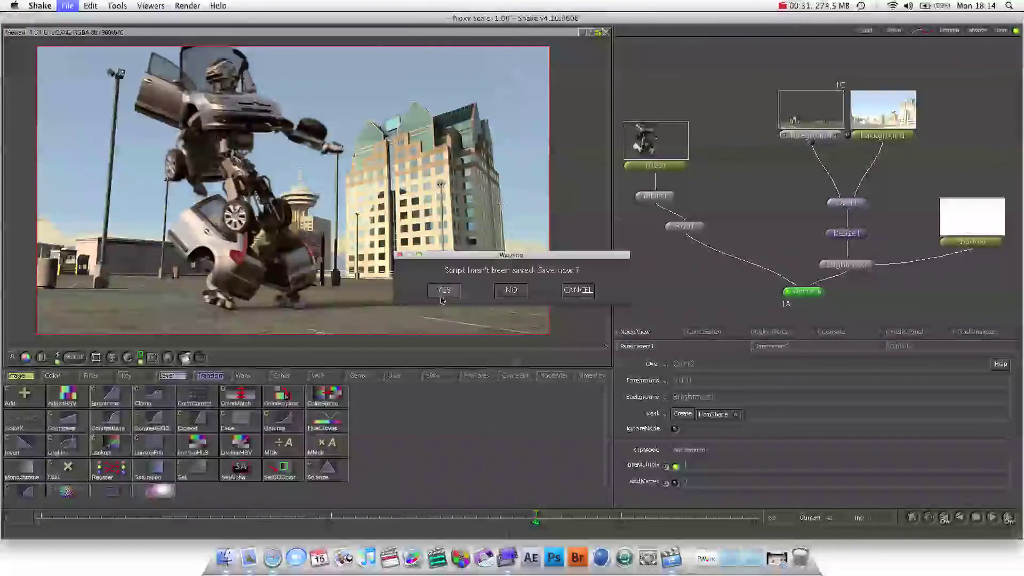
left_click(509, 290)
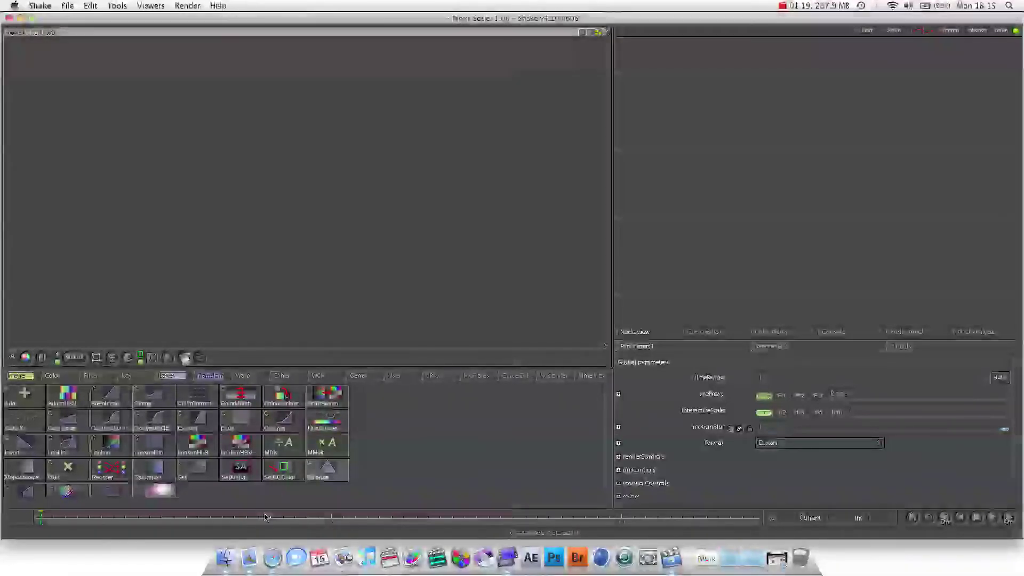
Switch to Finder and import the selected shadow .iff sequence from the Lesson02 folder into Shake's node view.
left_click(233, 552)
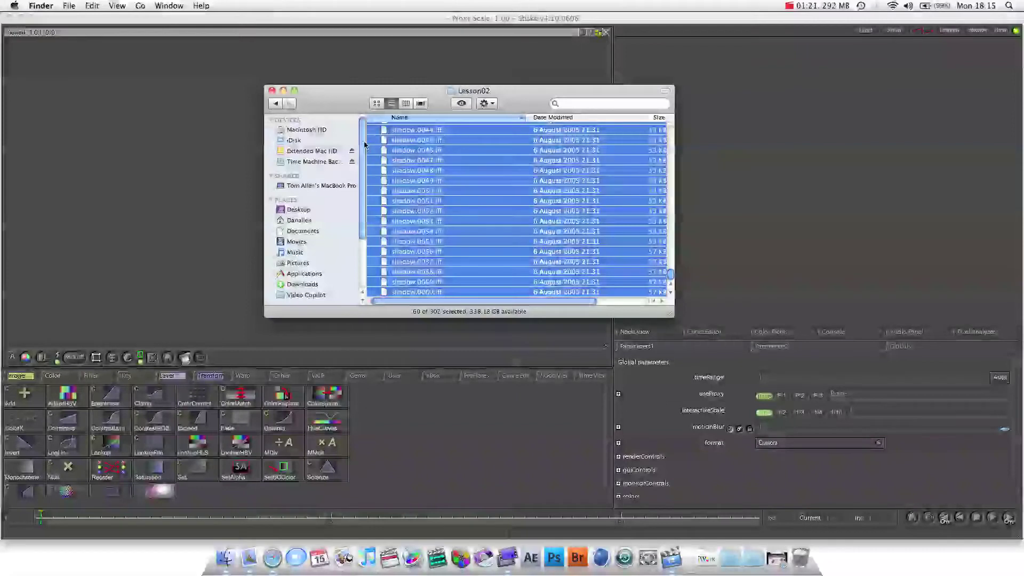
scroll(434, 193, "up", 20)
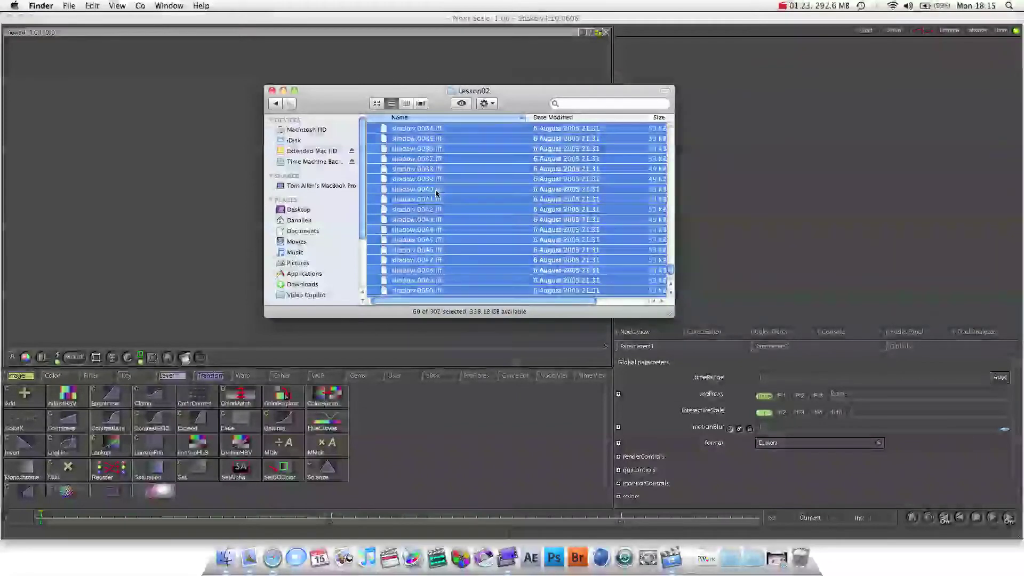
scroll(434, 193, "down", 20)
left_click_drag(435, 193, 806, 190)
Select robot.0001.iff through robot.0060.iff in the Lesson02 folder and import the sequence into the node view.
scroll(408, 212, "up", 6)
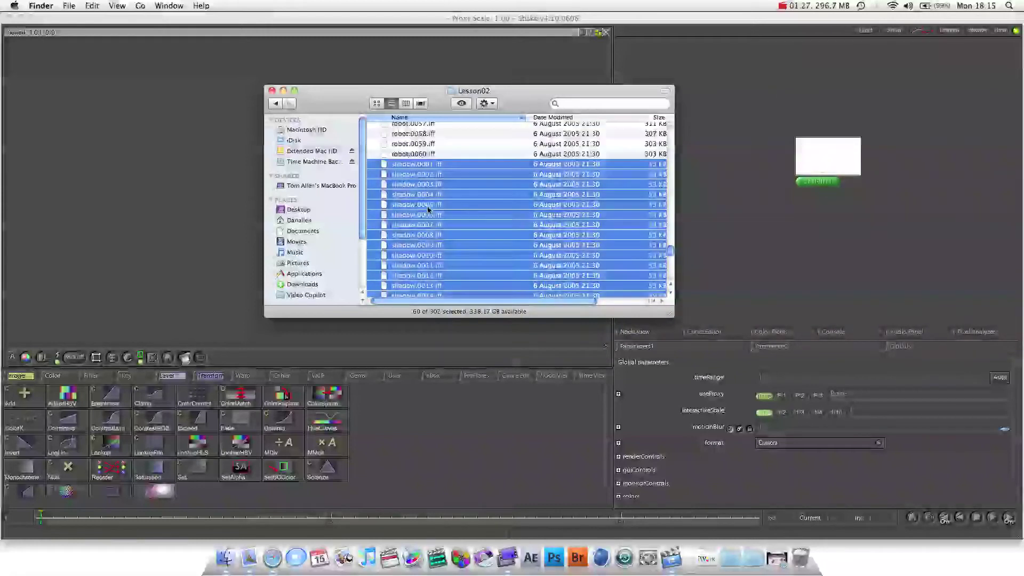
left_click(422, 243)
scroll(420, 224, "up", 15)
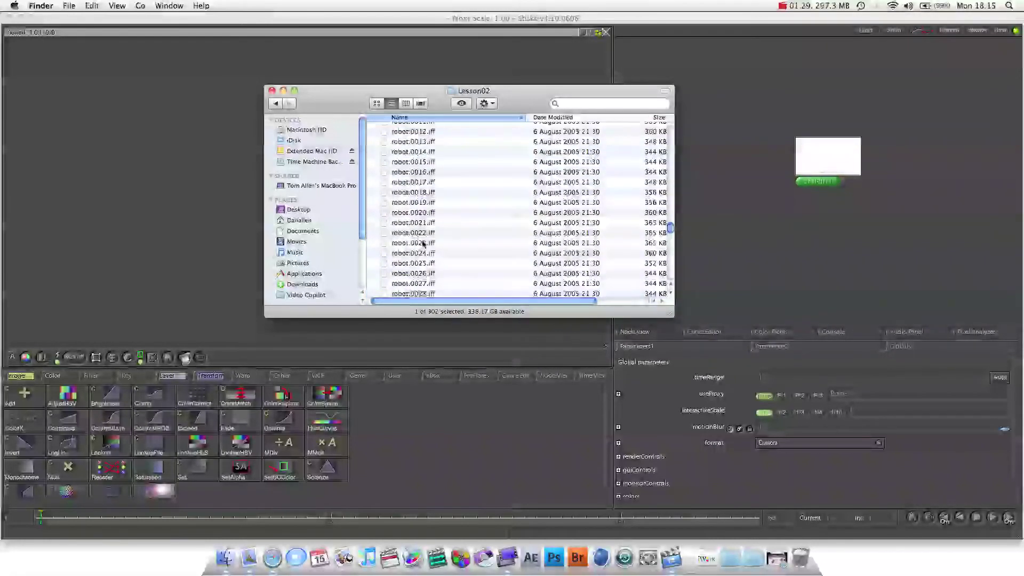
left_click(415, 202, "super")
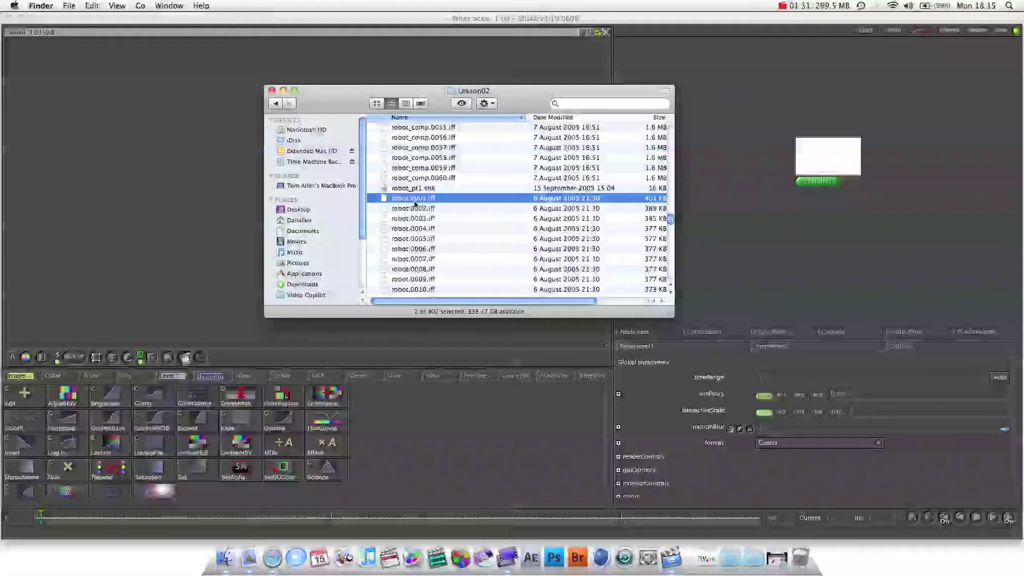
scroll(415, 205, "down", 15)
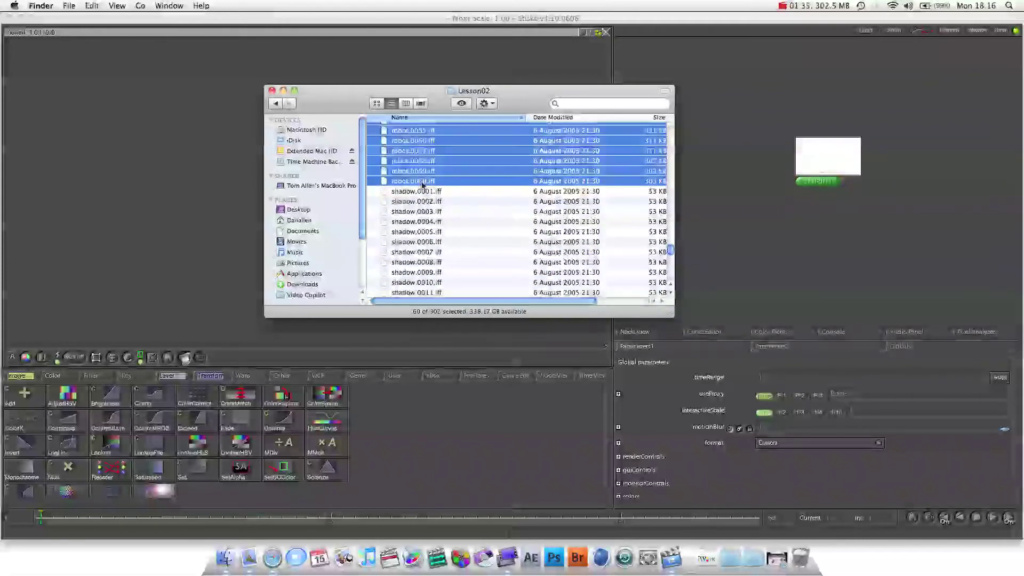
scroll(395, 160, "up", 3)
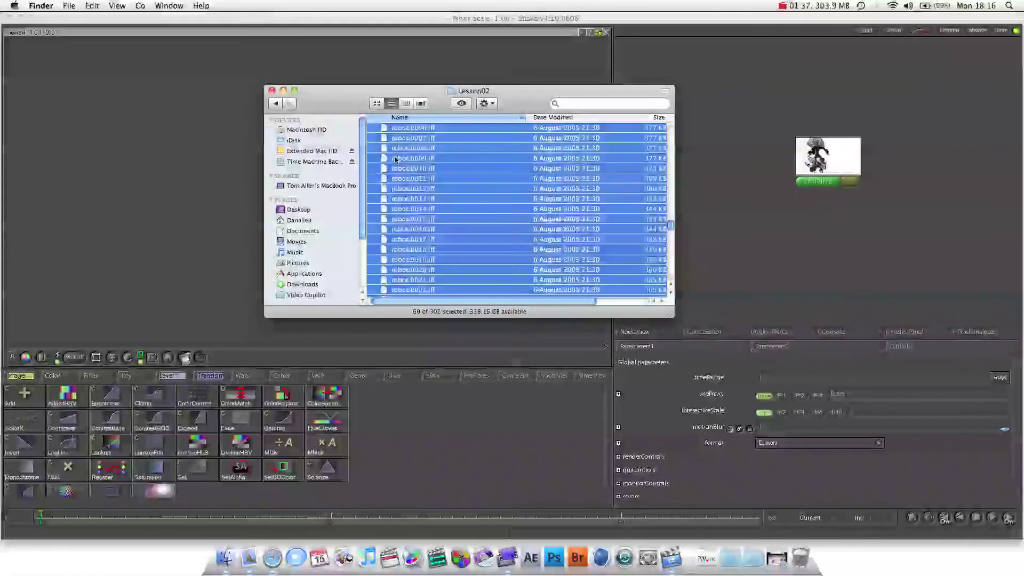
Find the foreground frames in the Lesson02 folder, select foreground.0001.iff through foreground.0060.iff and import the sequence into the node view.
scroll(395, 158, "up", 5)
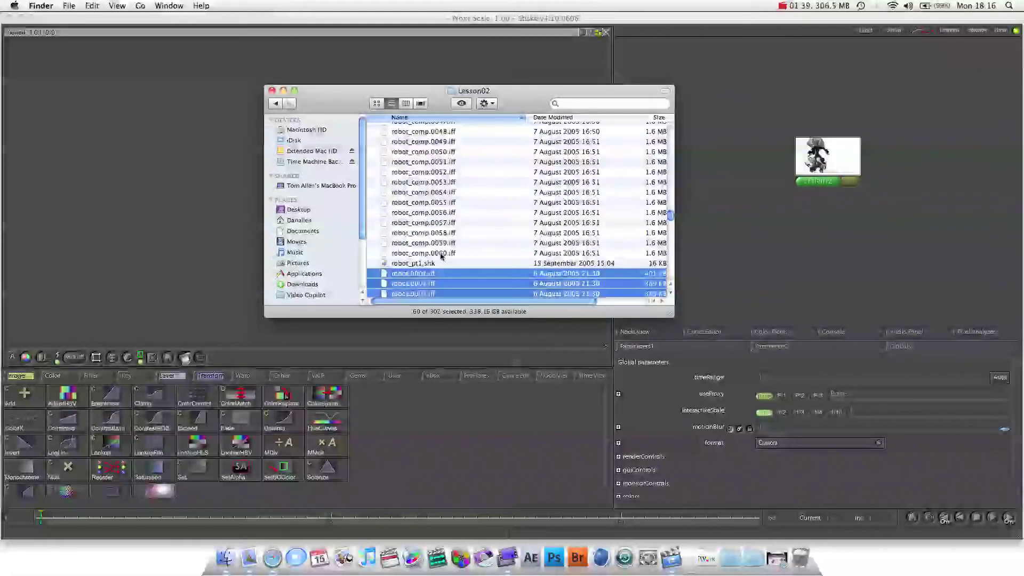
left_click(441, 254)
scroll(441, 256, "up", 10)
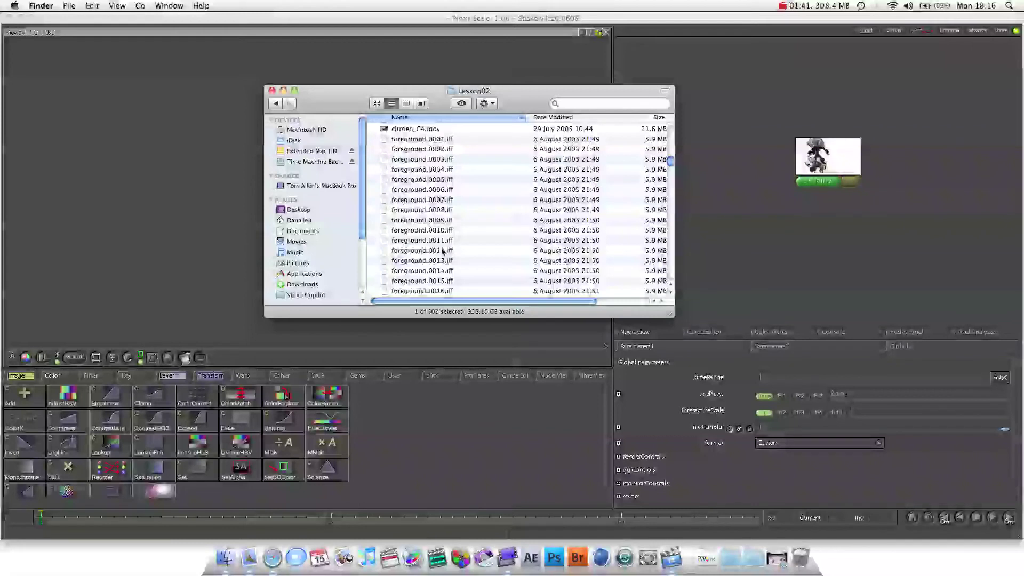
scroll(442, 252, "down", 5)
scroll(442, 250, "down", 10)
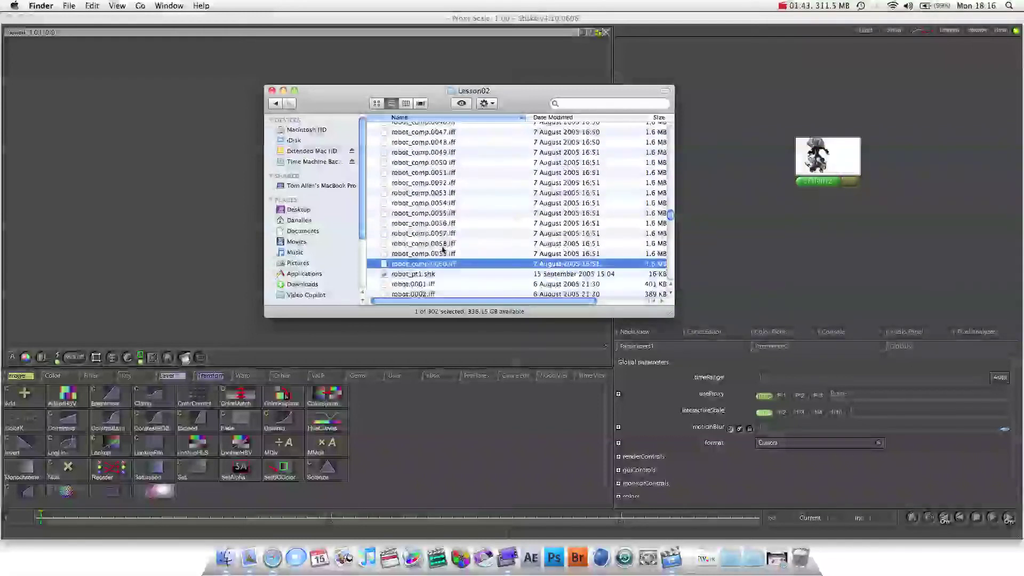
scroll(442, 249, "up", 15)
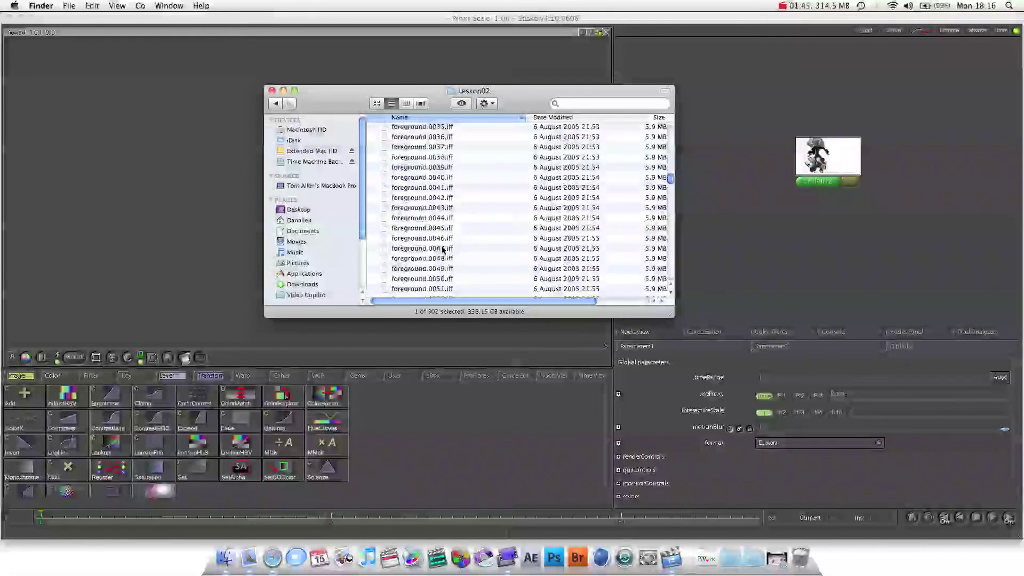
scroll(442, 249, "down", 5)
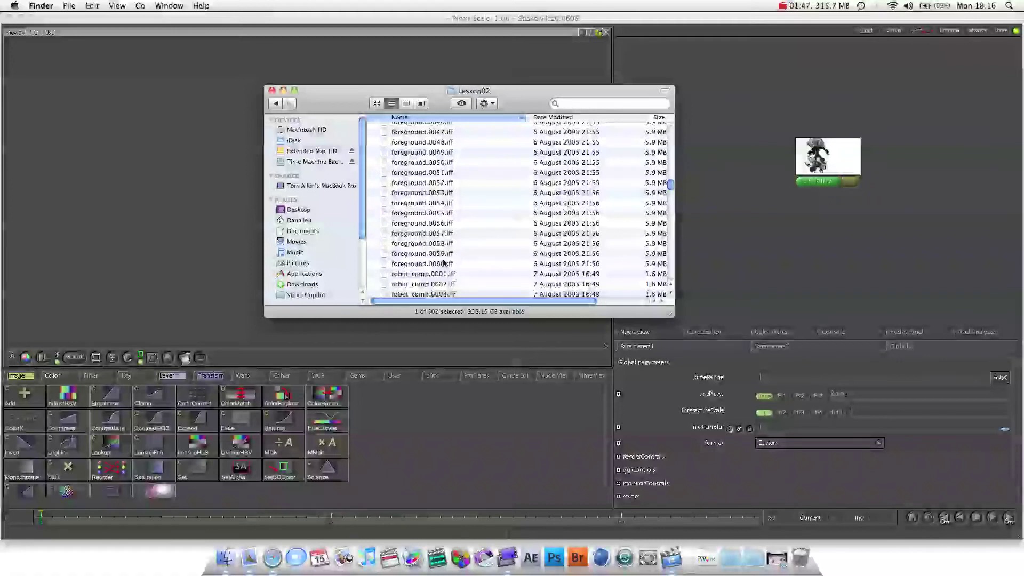
scroll(443, 263, "up", 20)
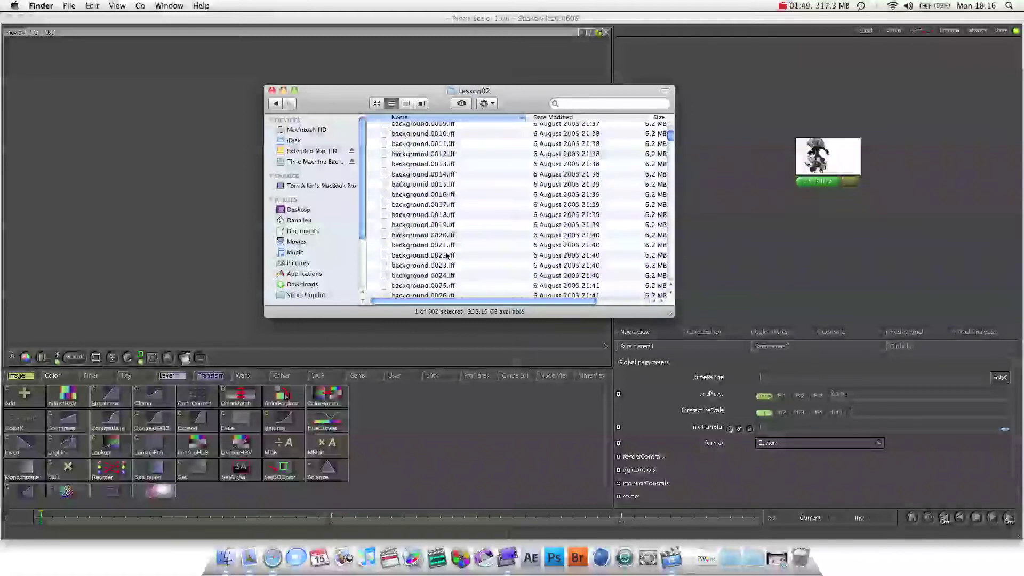
scroll(447, 255, "down", 7)
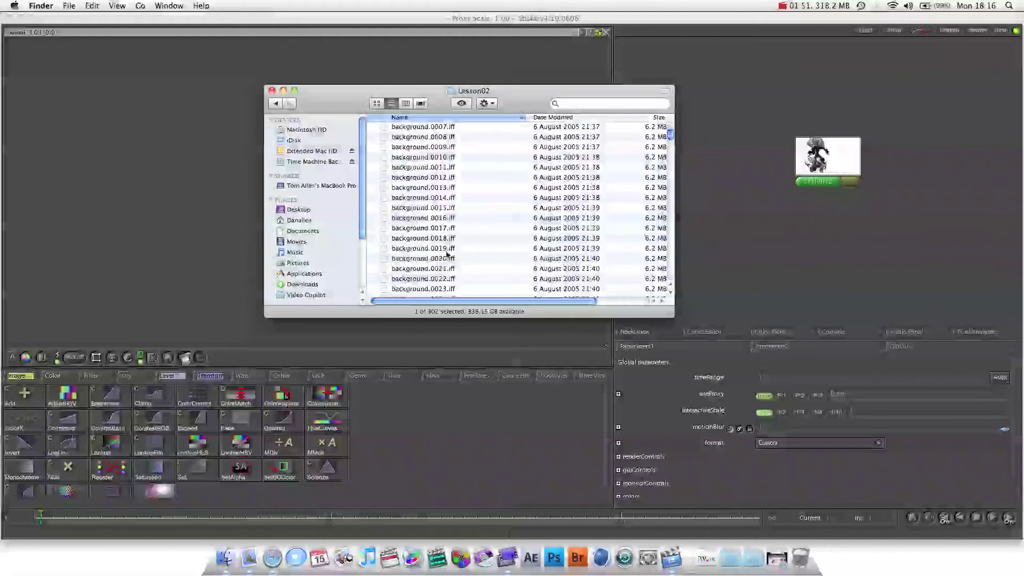
scroll(447, 256, "down", 8)
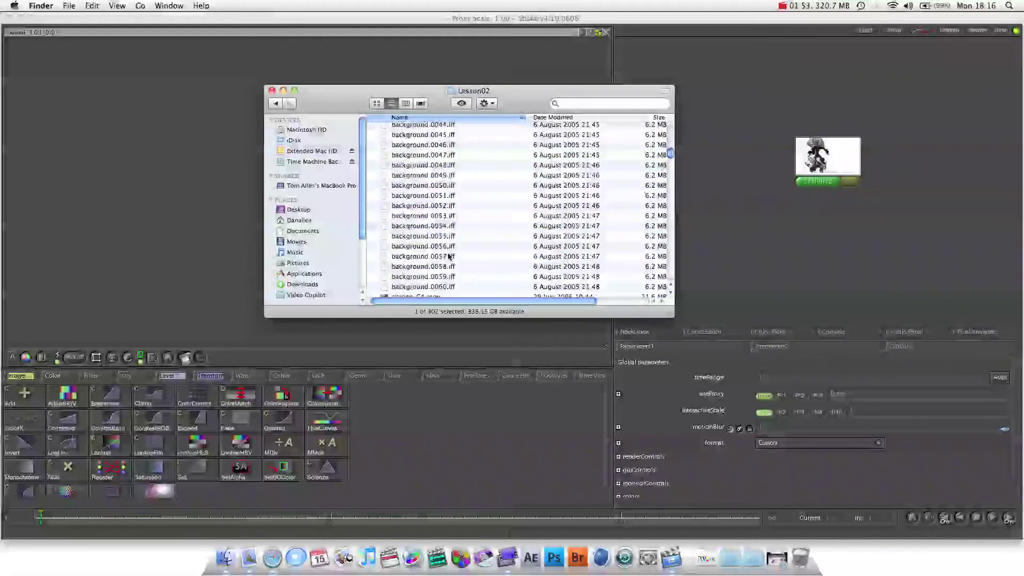
scroll(448, 259, "down", 2)
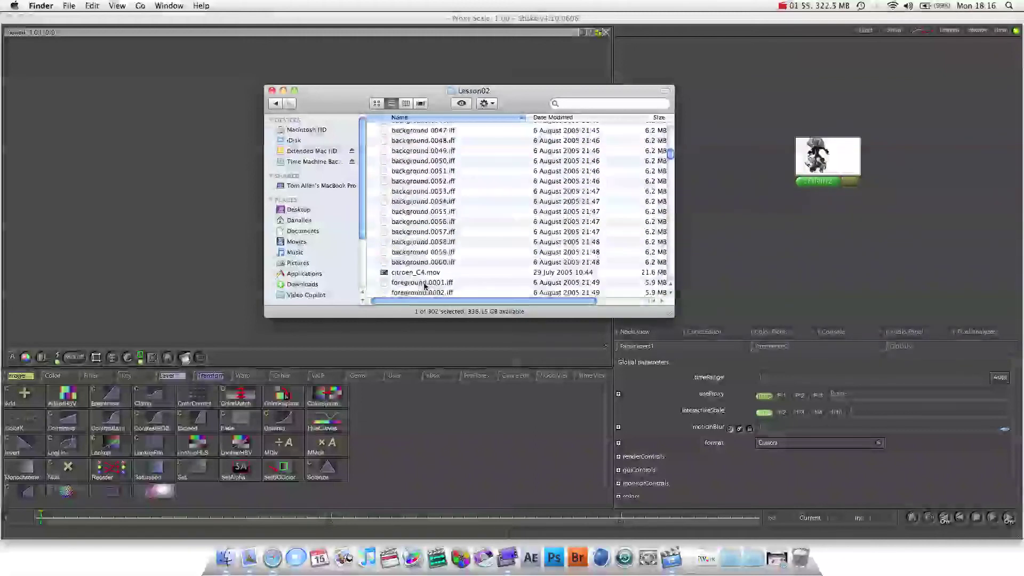
left_click(425, 283, "shift")
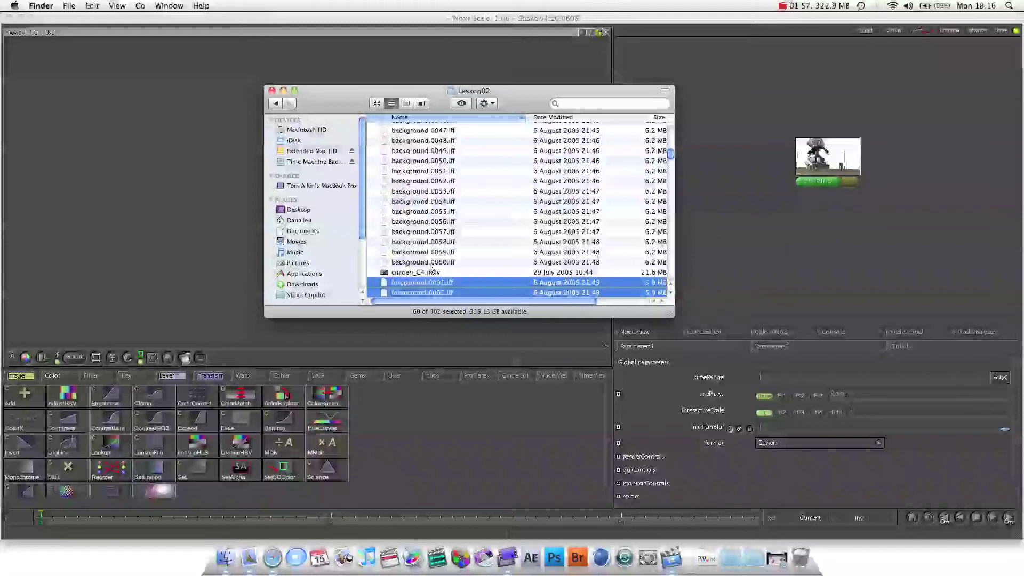
Select background.0001.iff through background.0060.iff, import the sequence into the node view and return to Shake.
left_click(432, 263)
scroll(433, 263, "up", 15)
left_click(420, 127, "shift")
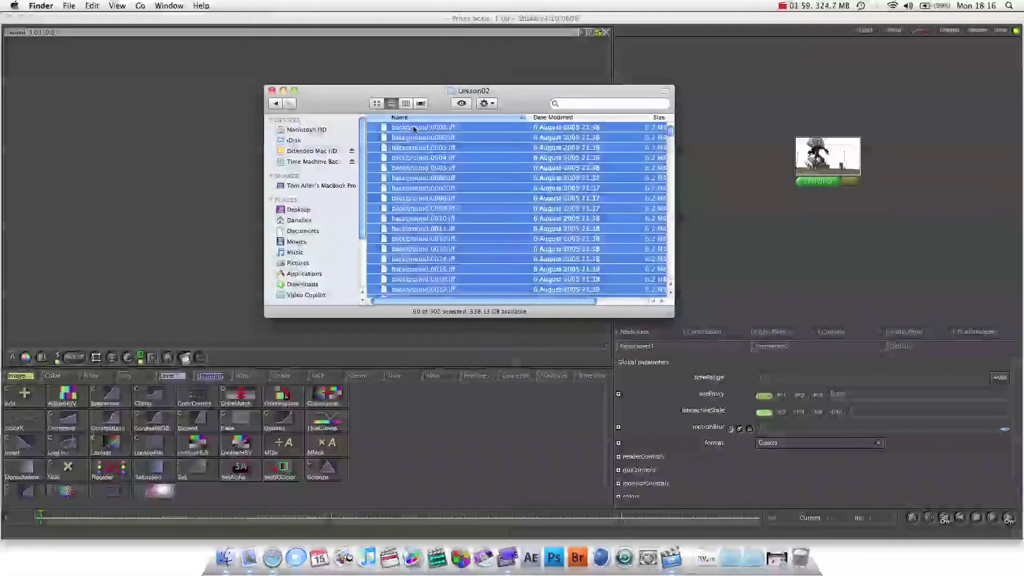
left_click(745, 92)
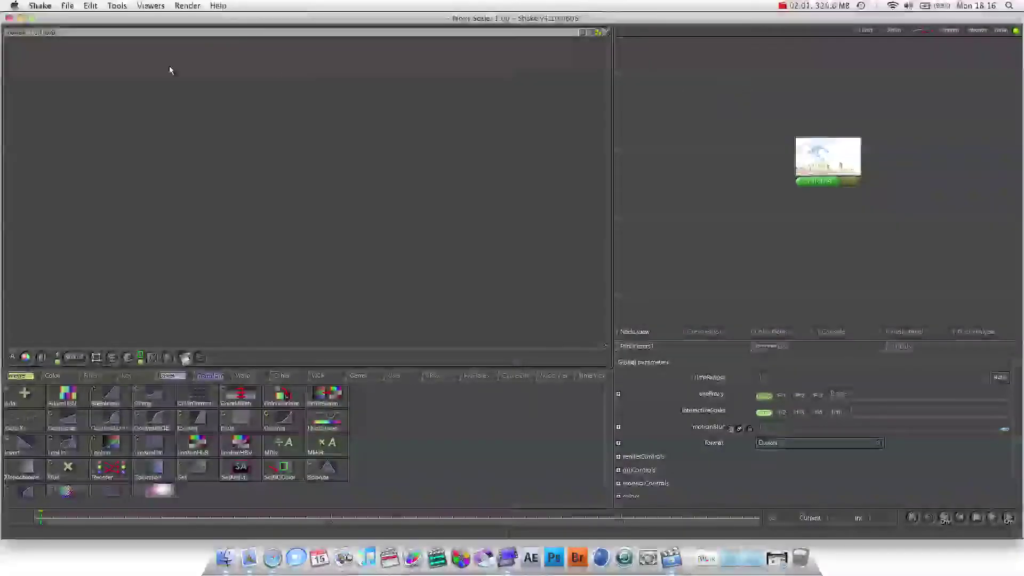
Move the background and foreground nodes off the stacked file nodes and load the background into the viewer.
left_click_drag(854, 168, 724, 172)
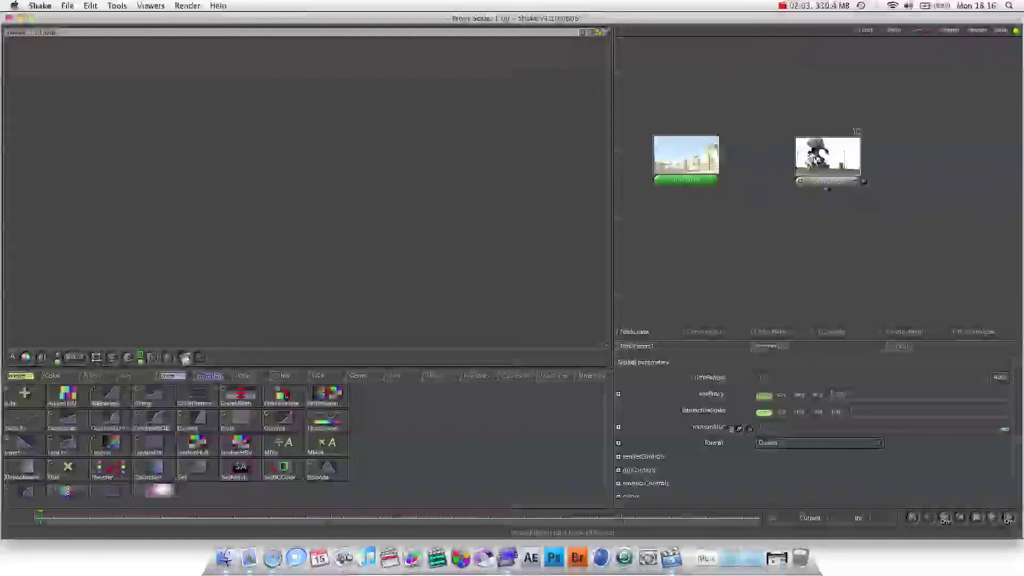
left_click_drag(820, 163, 715, 222)
double_click(698, 157)
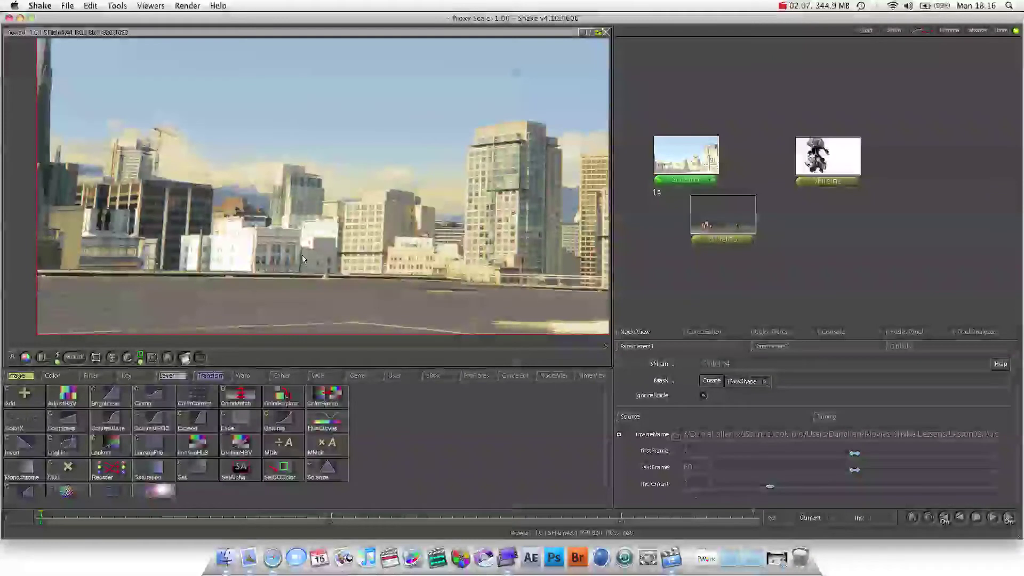
Enlarge the viewer to examine the background plate across its frames, and restore the normal layout.
key("grave")
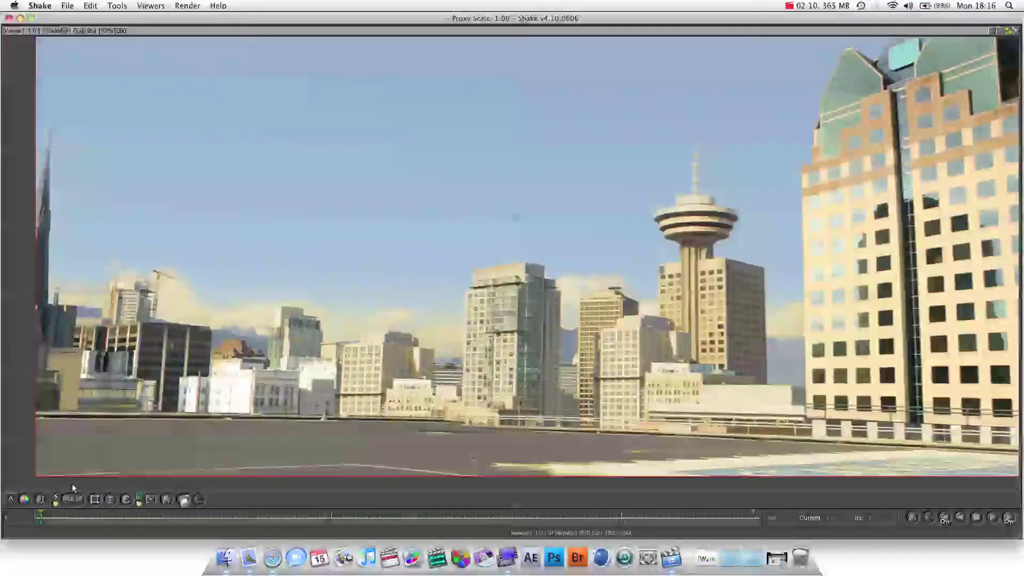
left_click_drag(43, 517, 725, 495)
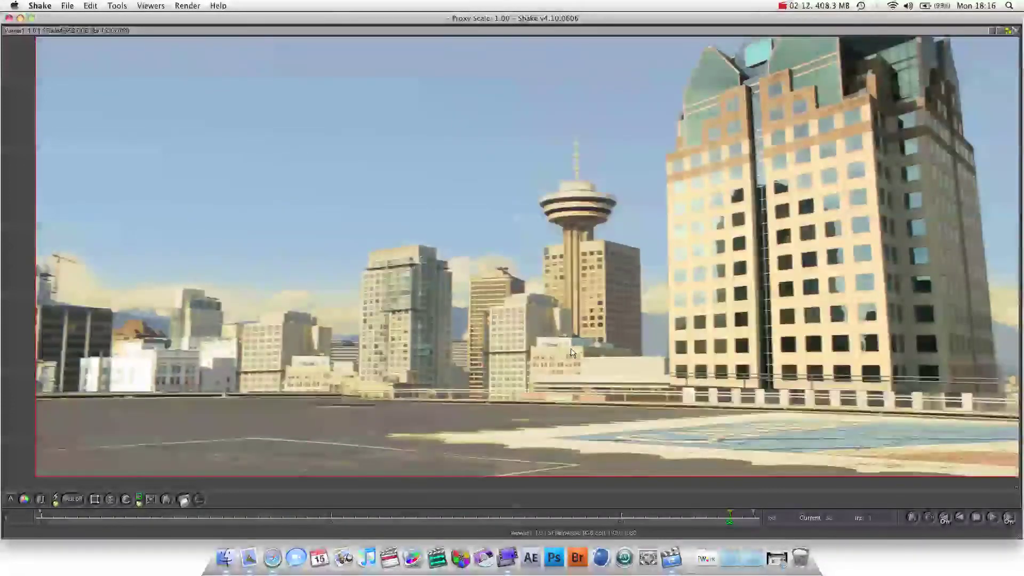
left_click_drag(655, 180, 649, 207)
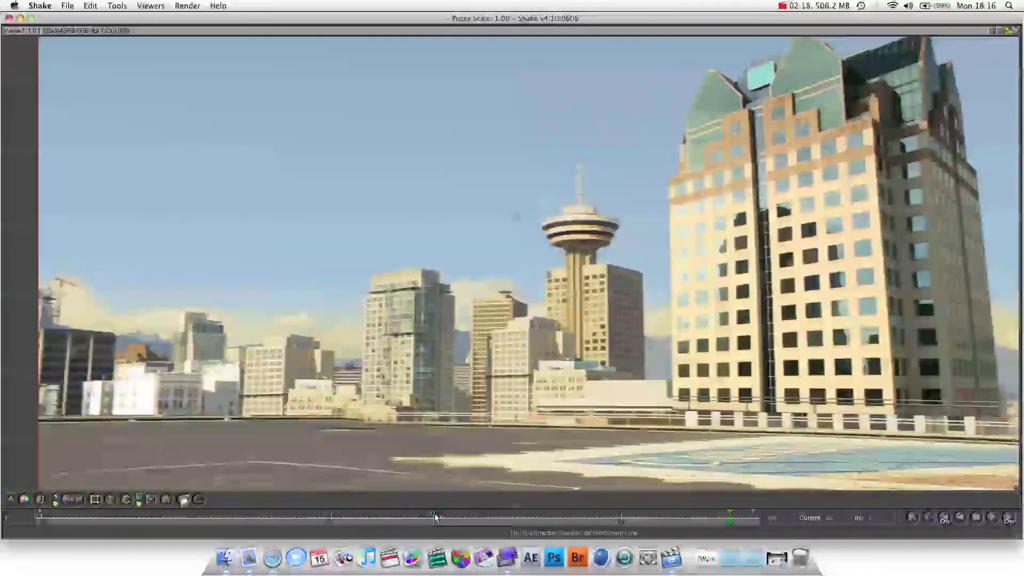
mouse_move(434, 516)
left_mouse_down()
mouse_move(51, 513)
mouse_move(421, 509)
left_mouse_up()
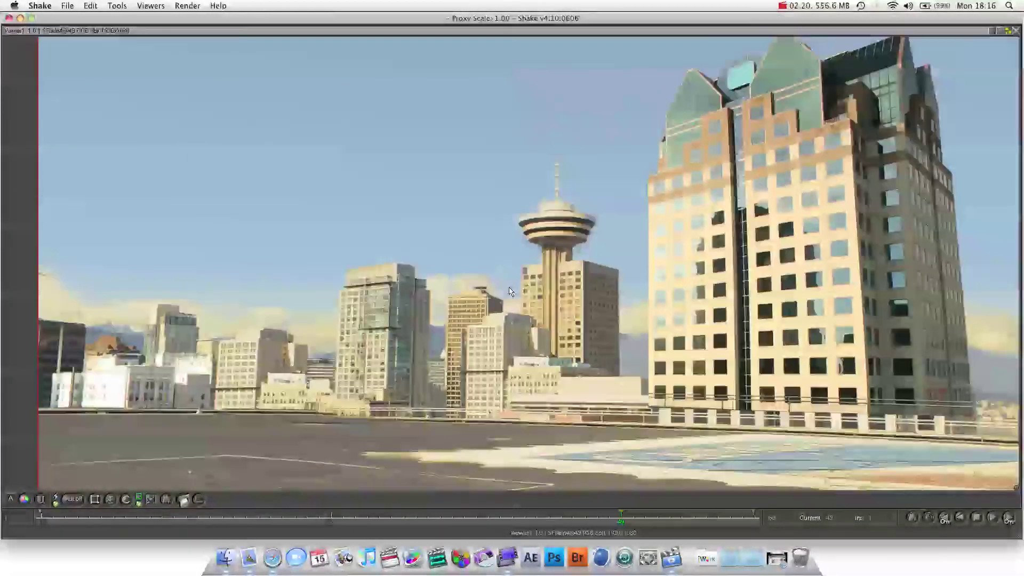
key("grave")
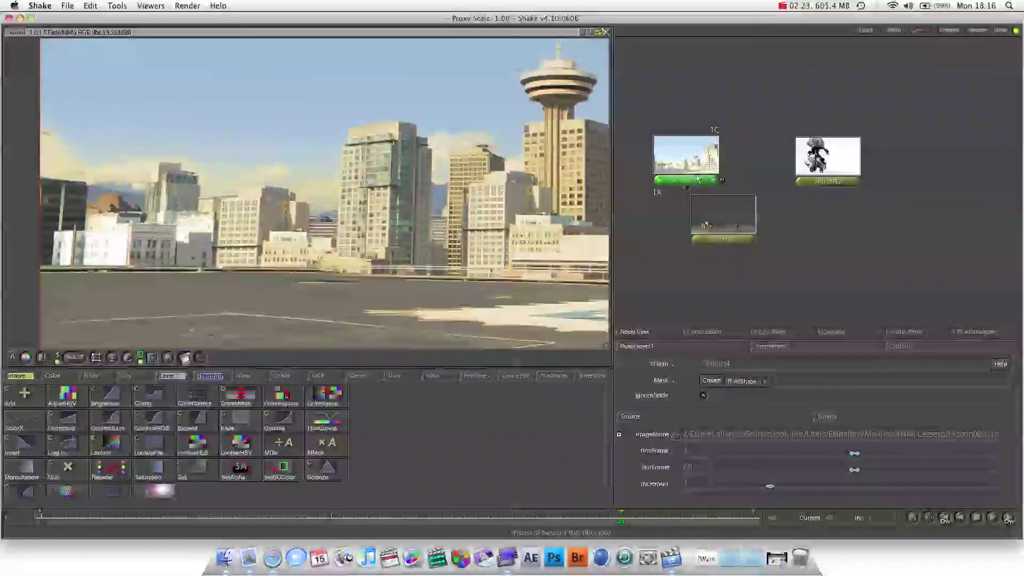
Load the foreground node into the viewer and scrub through its frames, ending back at the first frame.
left_click(724, 235)
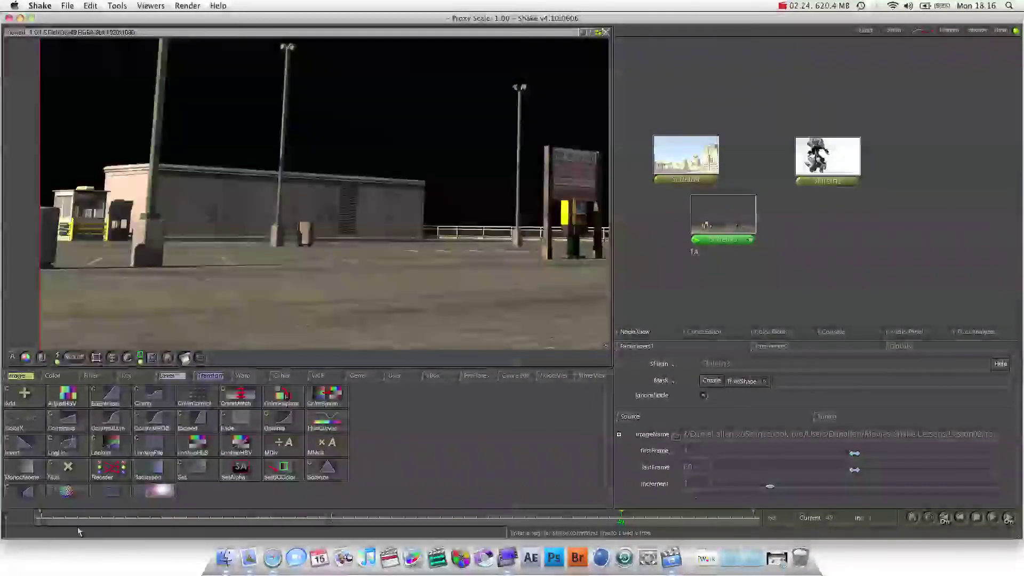
left_click_drag(84, 513, 536, 490)
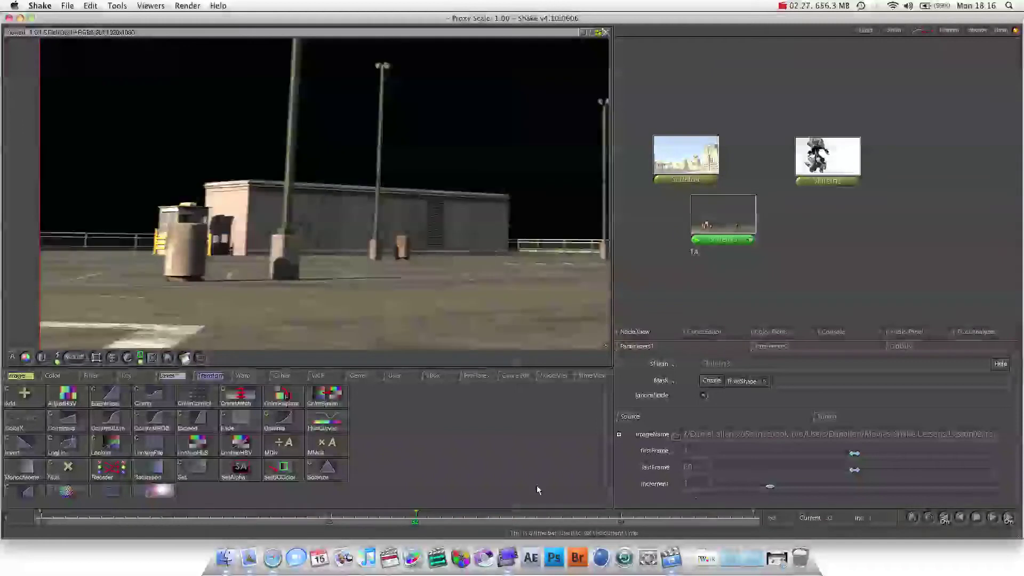
left_click_drag(77, 513, 40, 516)
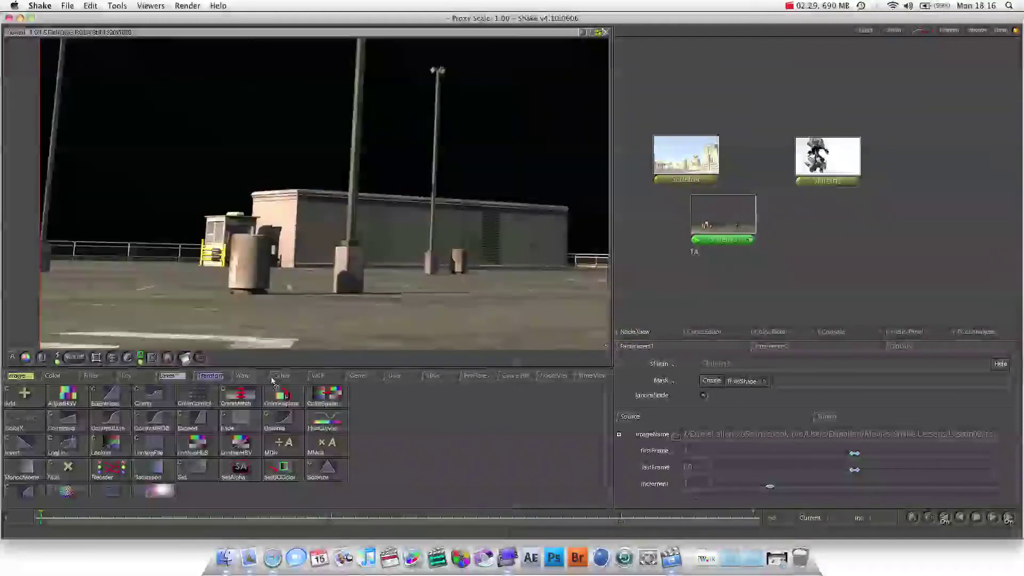
Move the robot node off the shadow node to beside the foreground node, and load it into the viewer.
left_click_drag(843, 168, 806, 241)
double_click(805, 240)
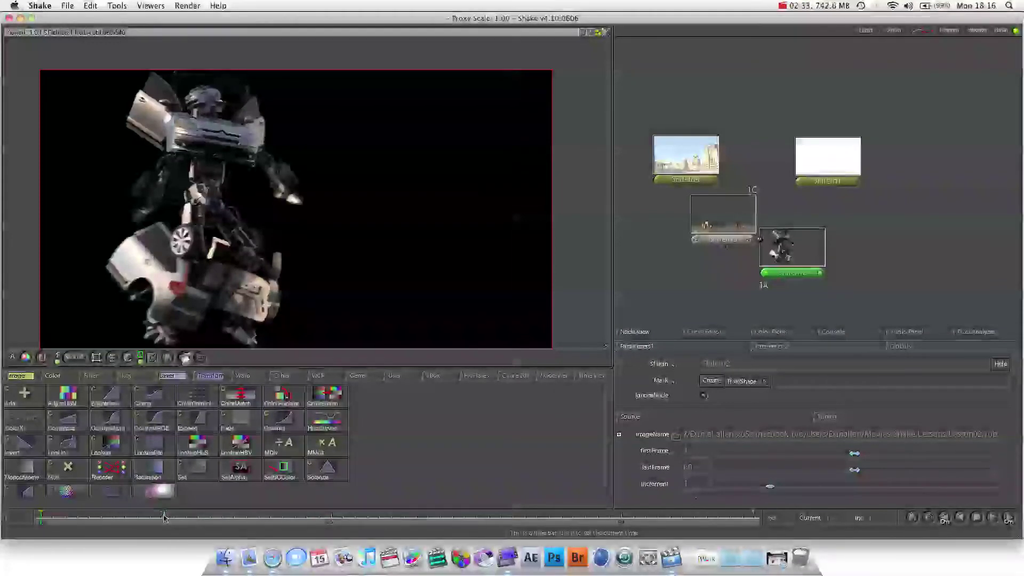
Scrub through the robot sequence, and load the shadow node into the viewer to examine its frames.
left_click_drag(164, 518, 266, 516)
left_click(819, 174)
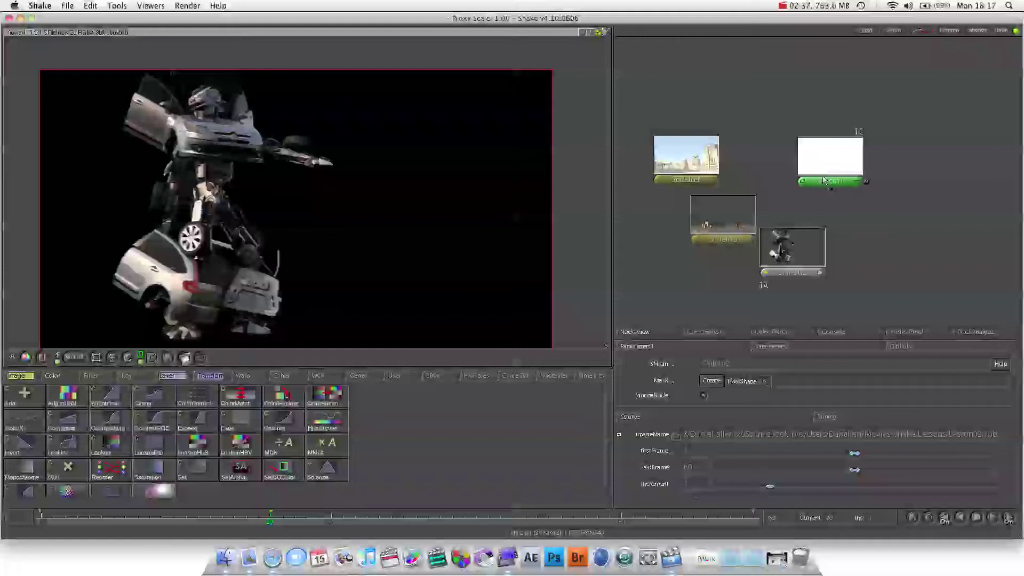
double_click(823, 180)
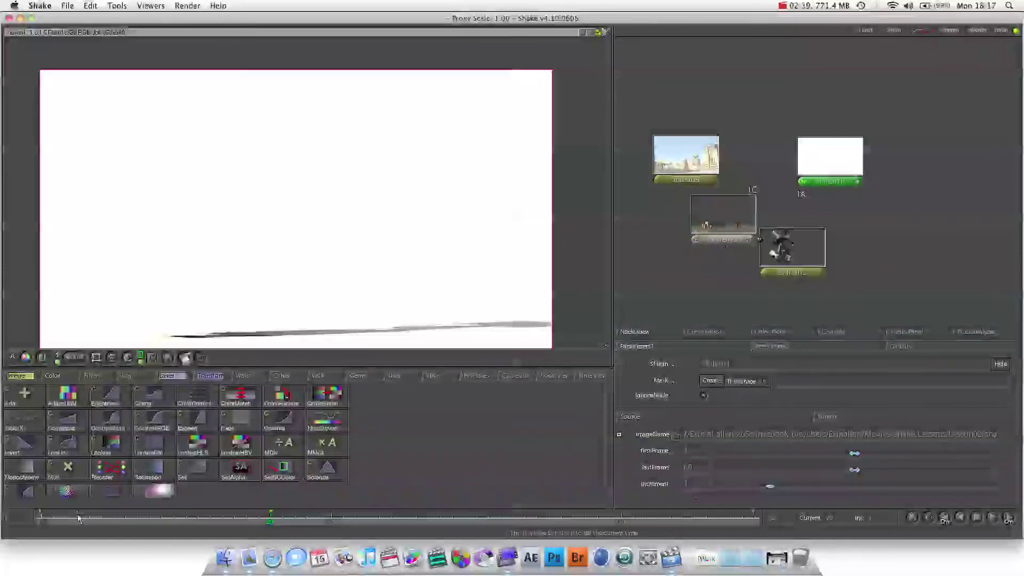
left_click_drag(78, 519, 427, 518)
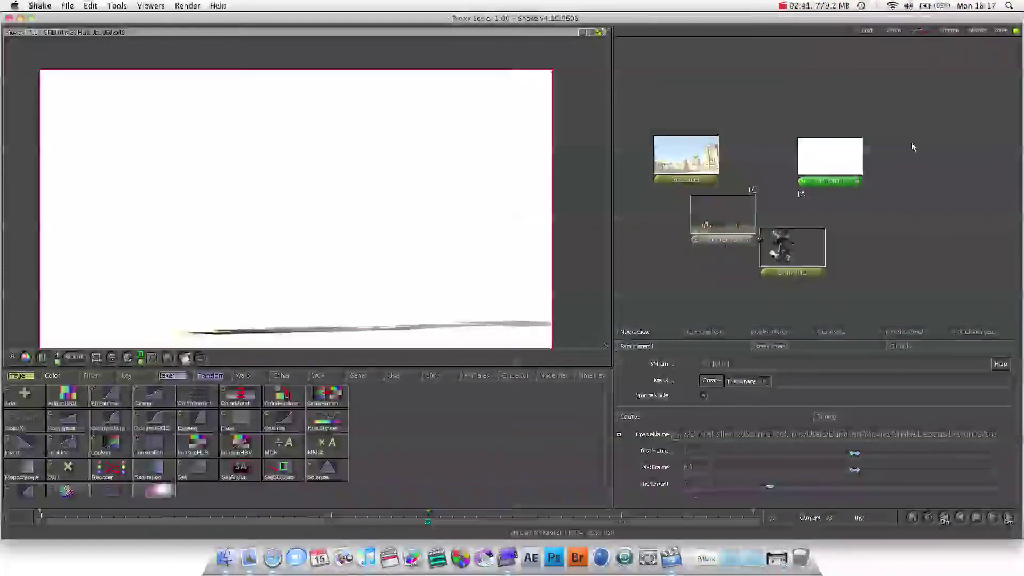
Arrange the foreground and background nodes side by side above the robot node, and move the shadow node clear of the others.
left_click(860, 220)
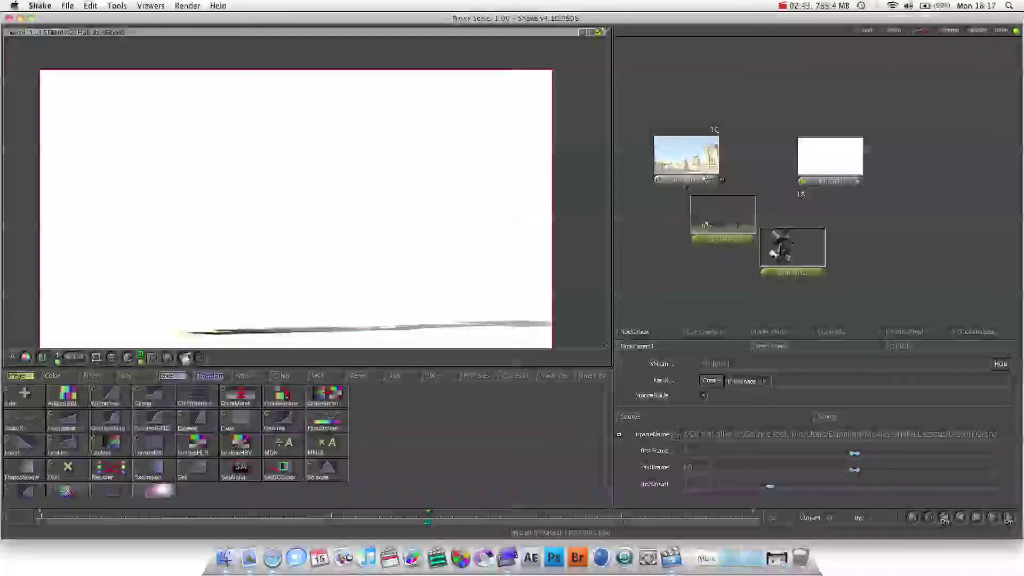
left_click_drag(704, 179, 833, 117)
left_click_drag(839, 160, 916, 214)
left_click(748, 220)
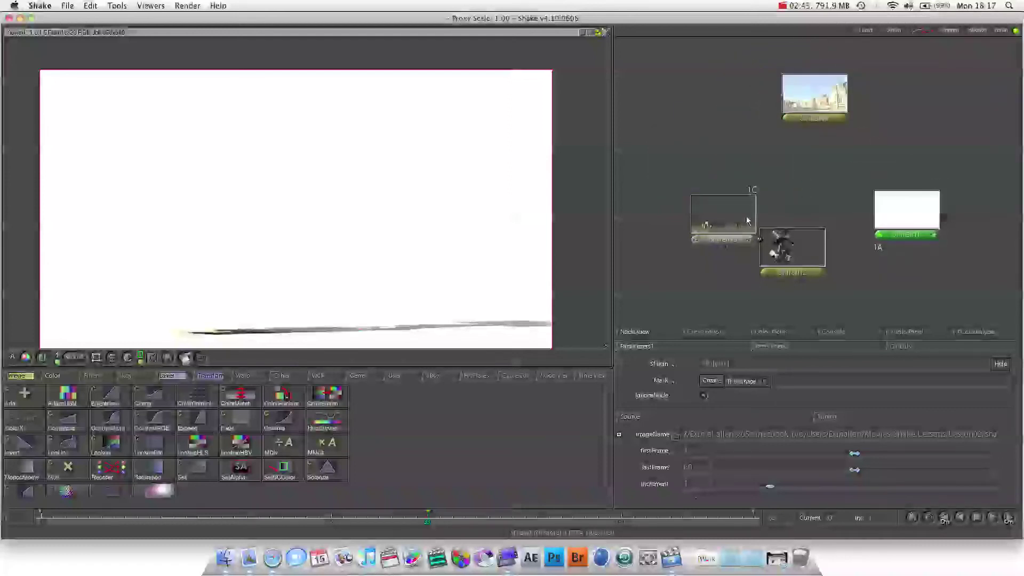
left_click_drag(748, 221, 726, 96)
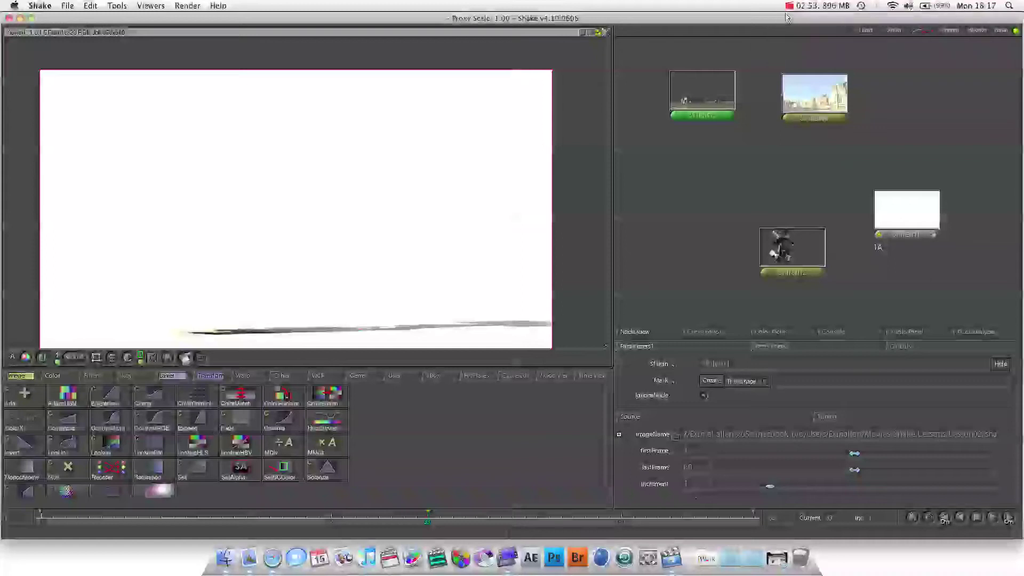
left_click_drag(707, 101, 704, 109)
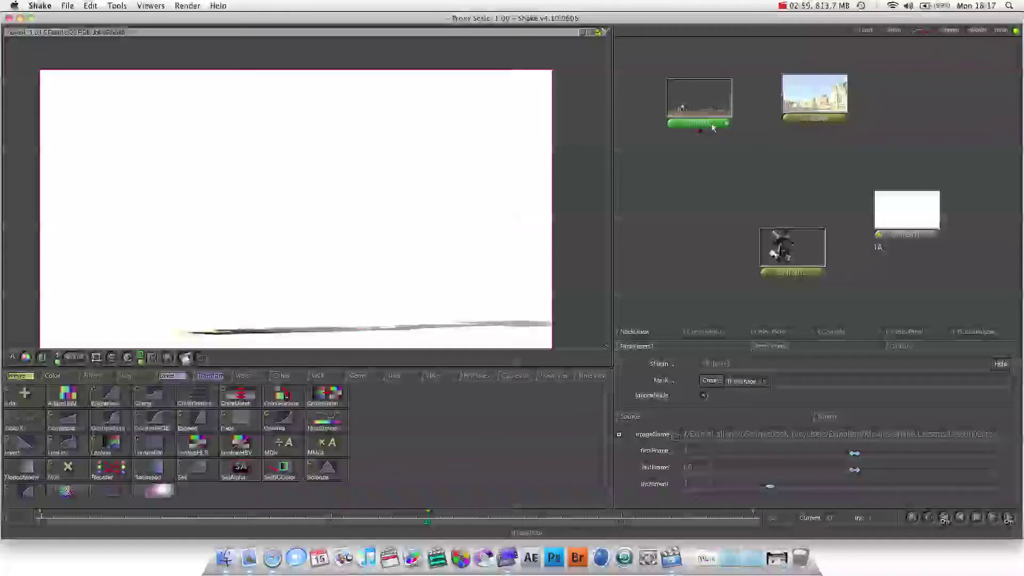
left_click_drag(817, 108, 802, 120)
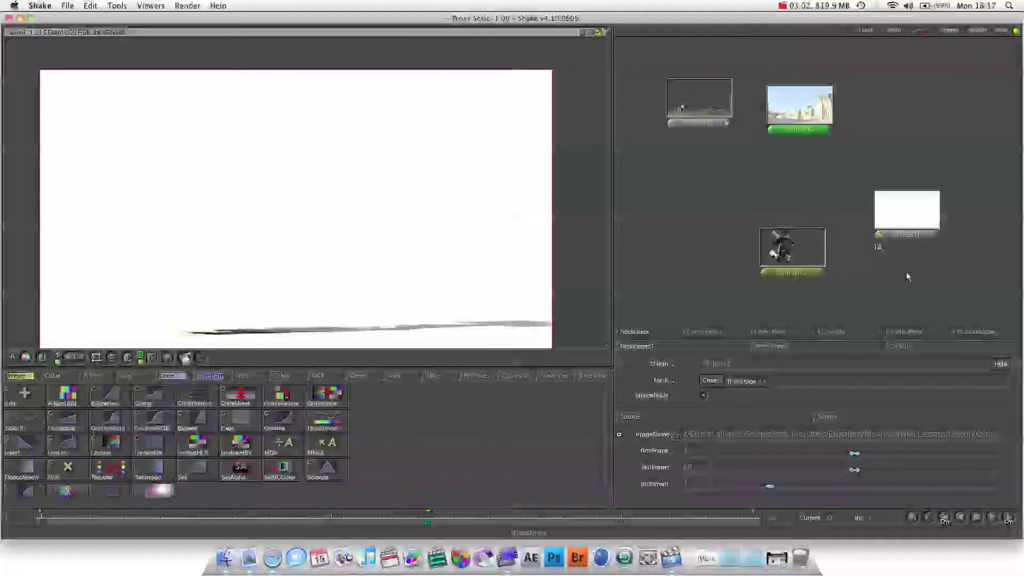
Rename the city background plate's node as background.
left_click(825, 130)
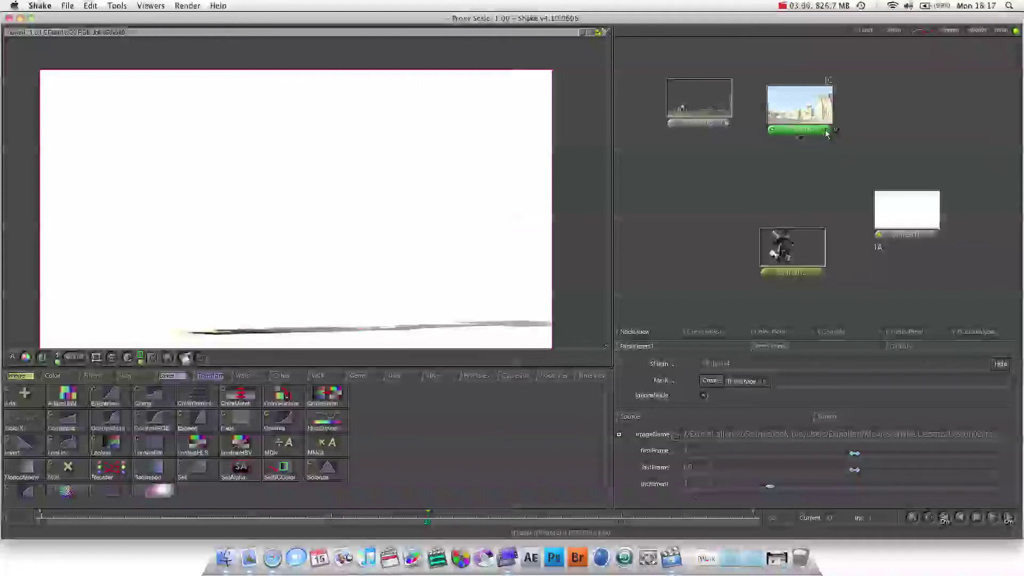
left_click(707, 363)
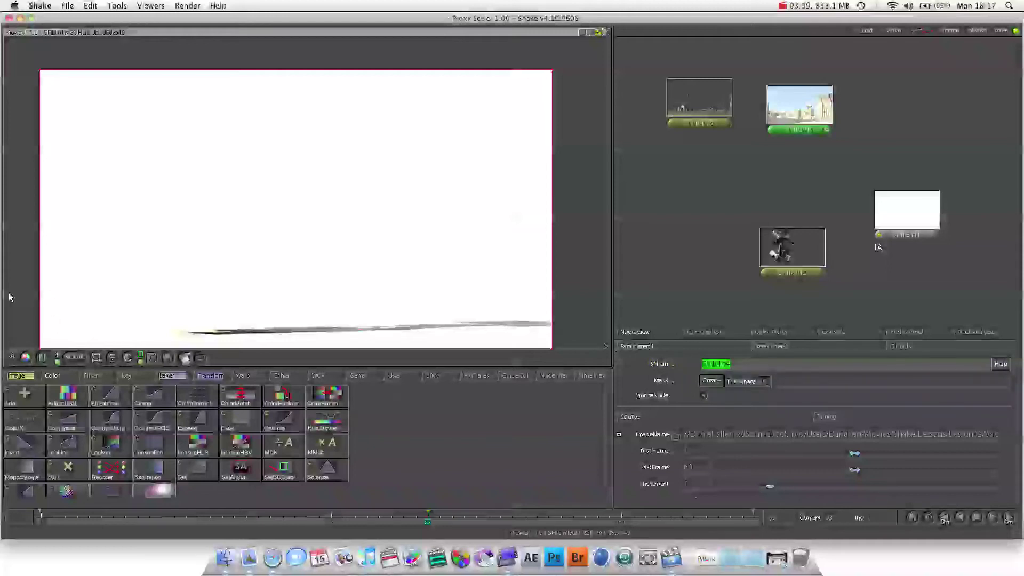
type("background")
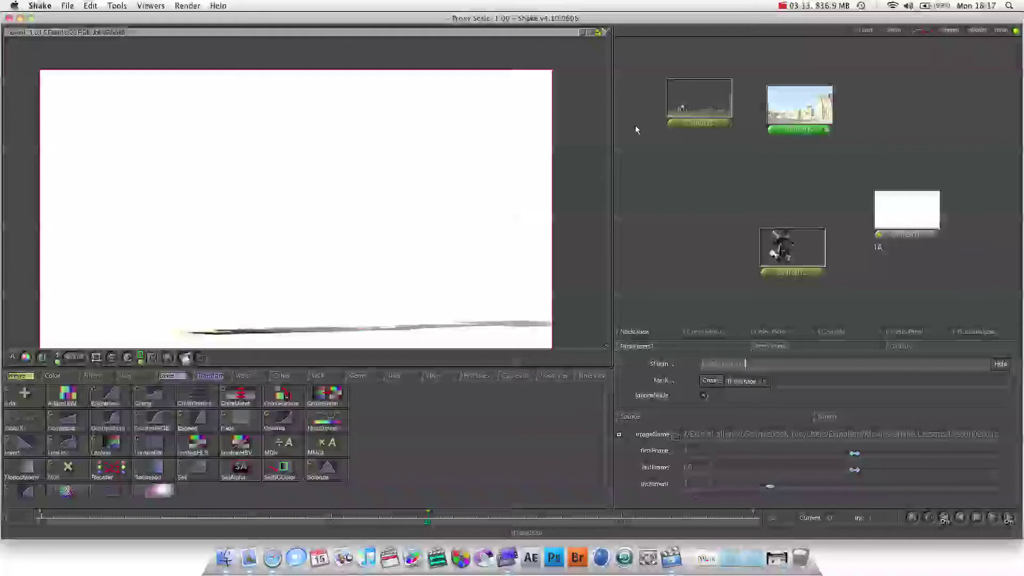
Load the parking-lot plate's node into the viewer and rename it as foreground.
left_click(688, 123)
double_click(715, 125)
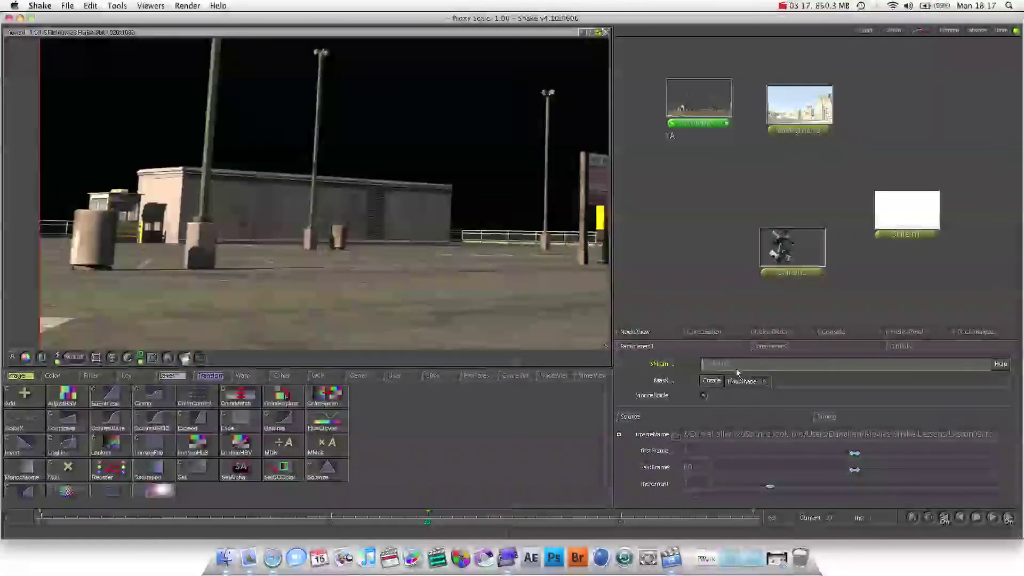
left_click(736, 369)
double_click(736, 369)
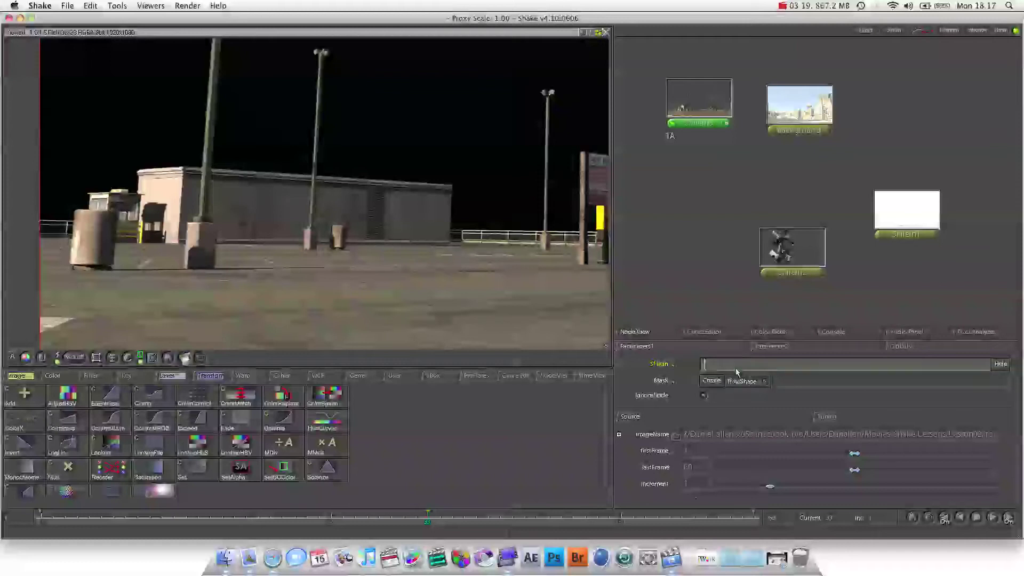
type("ground")
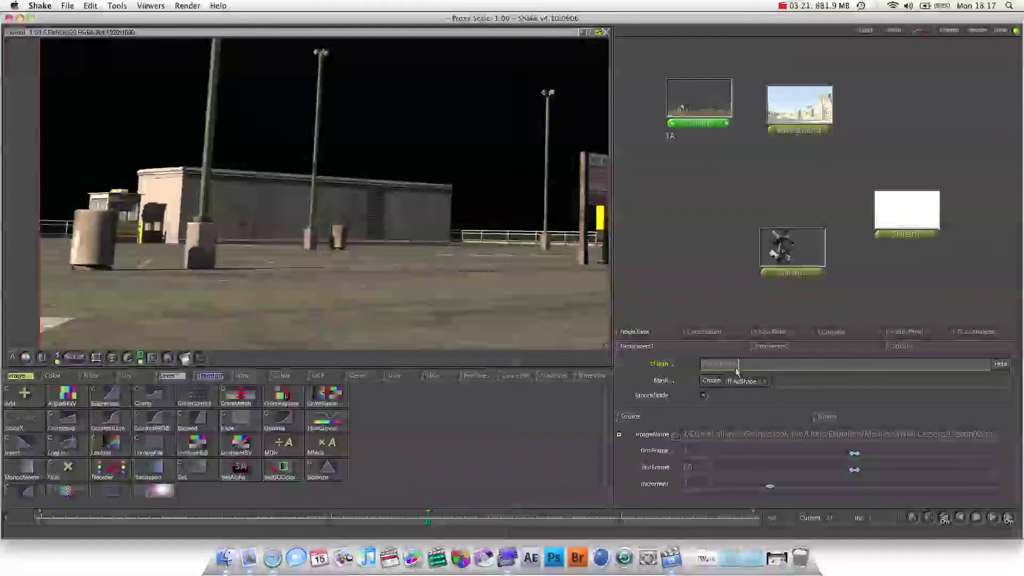
Move the robot image node slightly, load it into the viewer and rename it as robot.
left_click_drag(805, 269, 788, 249)
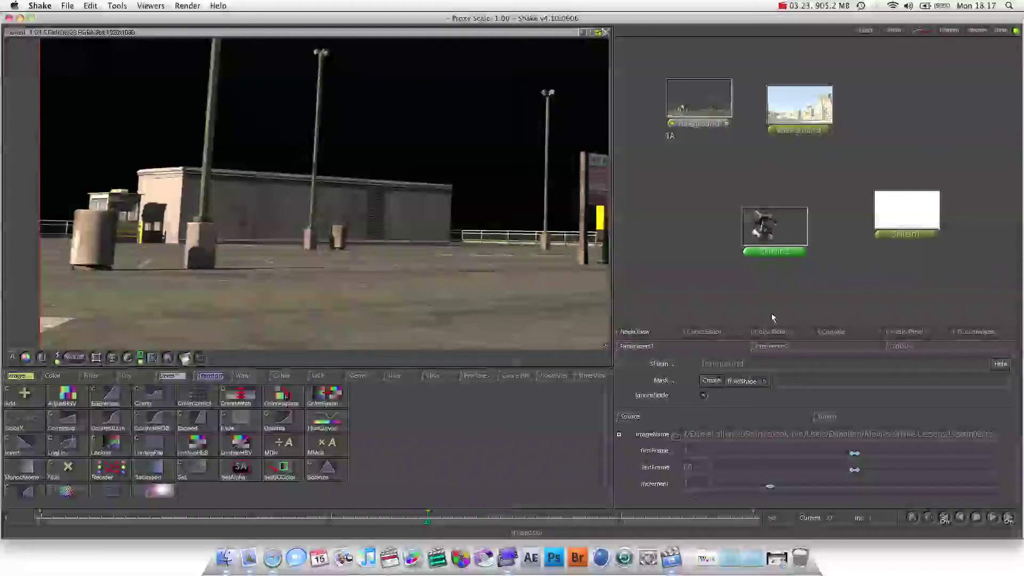
double_click(790, 254)
left_click(712, 365)
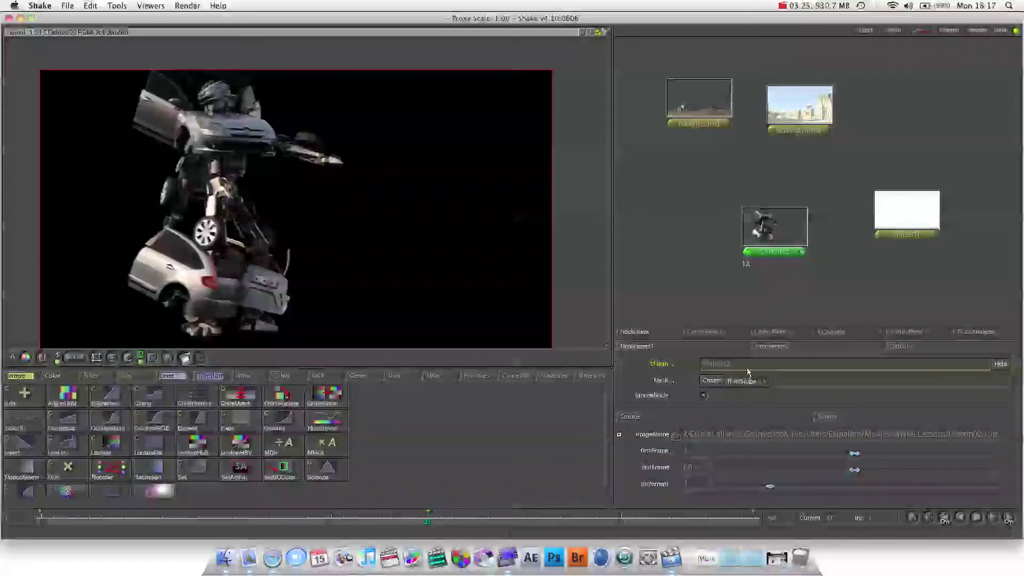
double_click(736, 368)
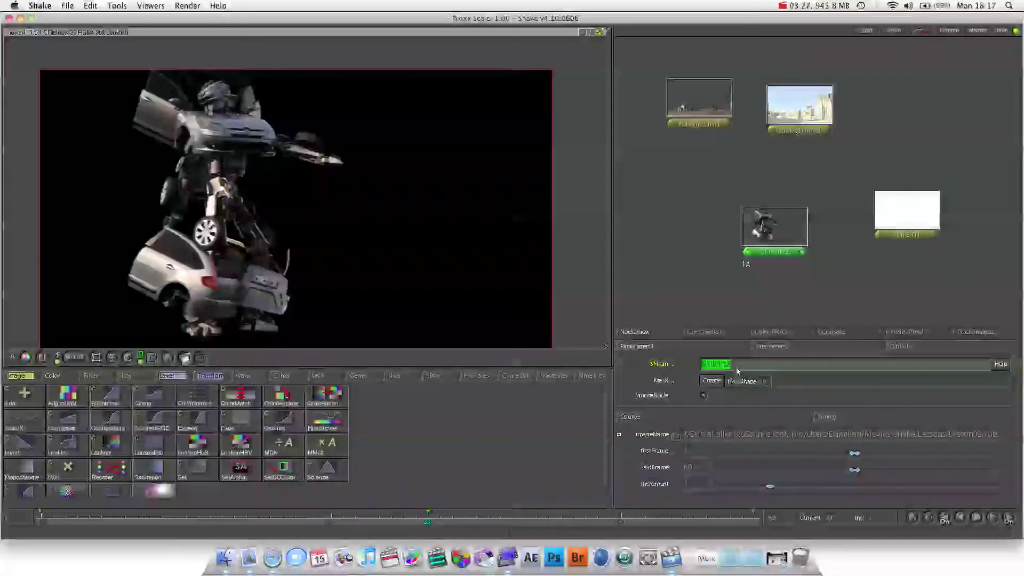
type("robot")
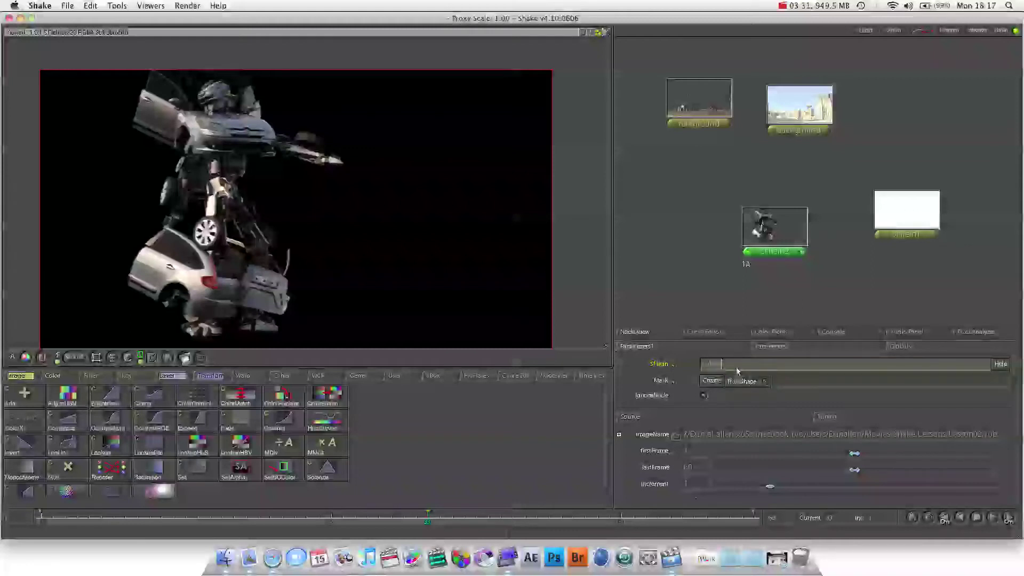
key("Return")
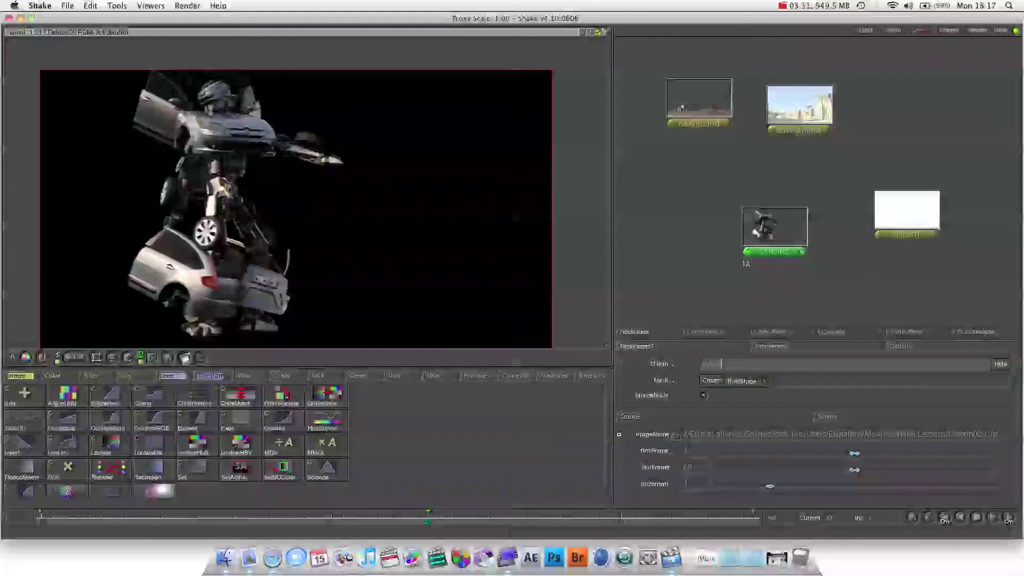
Load the white shadow image's node for editing and rename it as shadow.
left_click(905, 232)
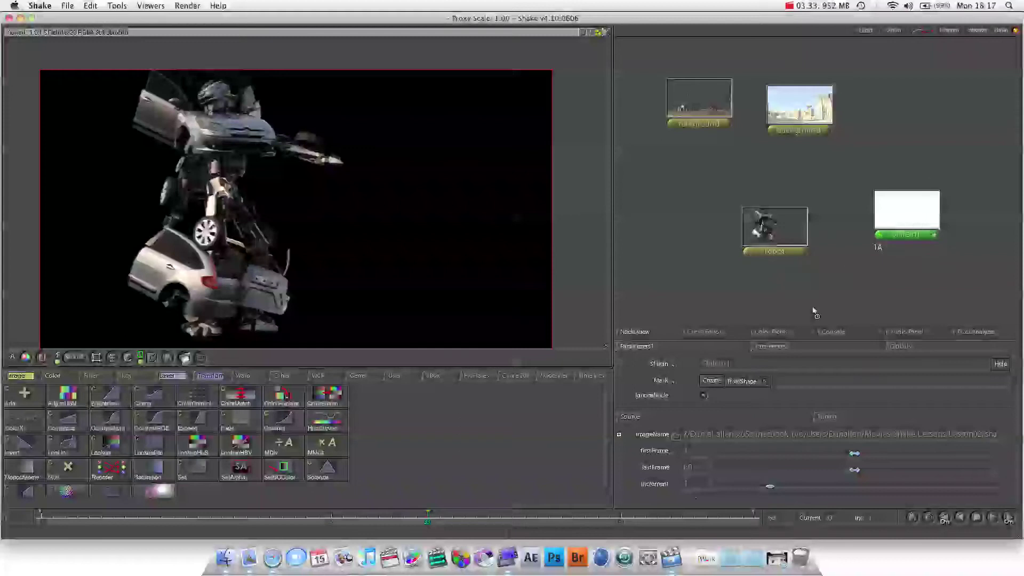
left_click(740, 370)
key("BackSpace")
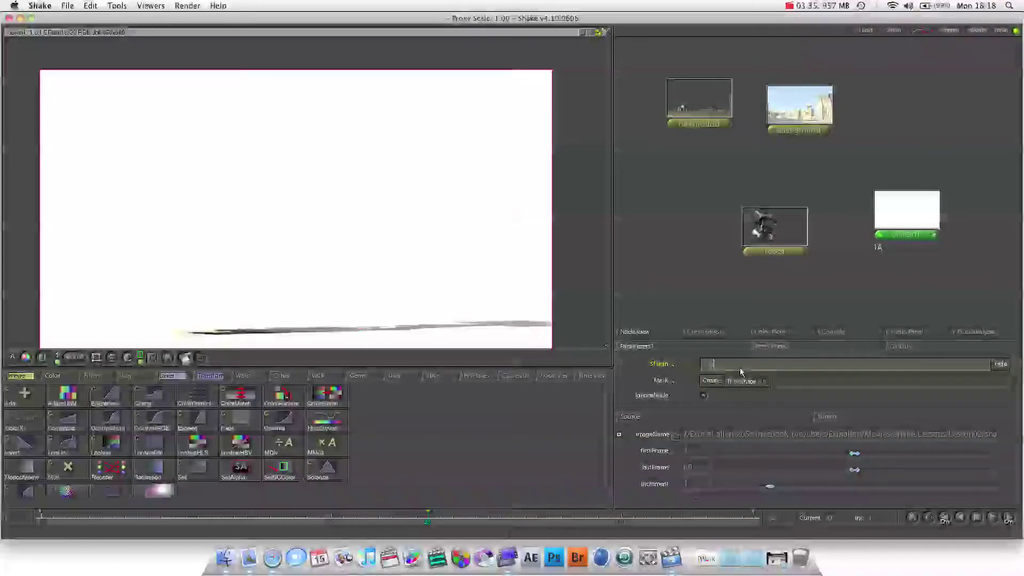
type("shadow")
key("Return")
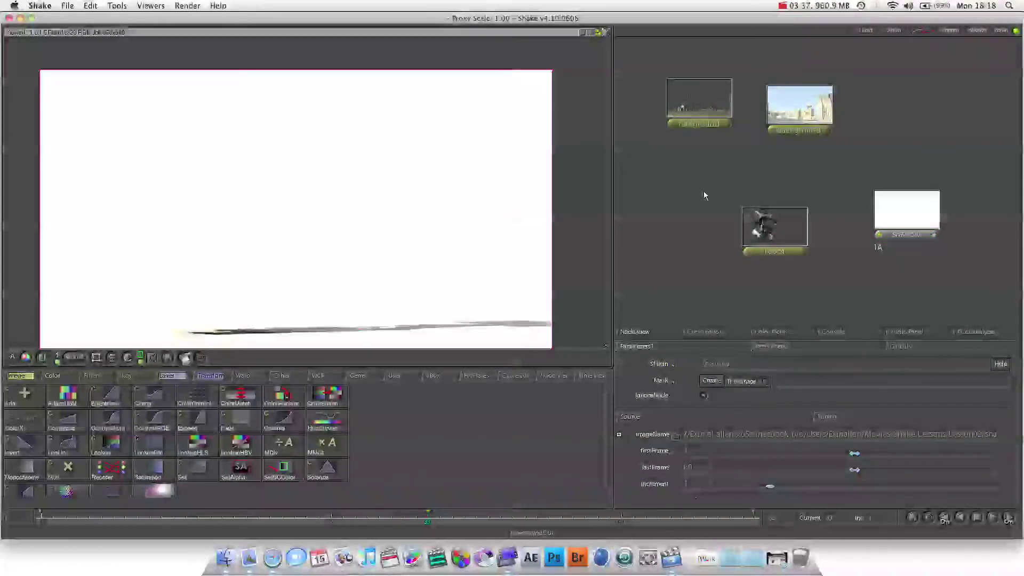
Tighten the node layout, placing shadow below and beside background, robot beneath foreground, and foreground closer to background.
left_click(703, 192)
left_click_drag(901, 221, 848, 189)
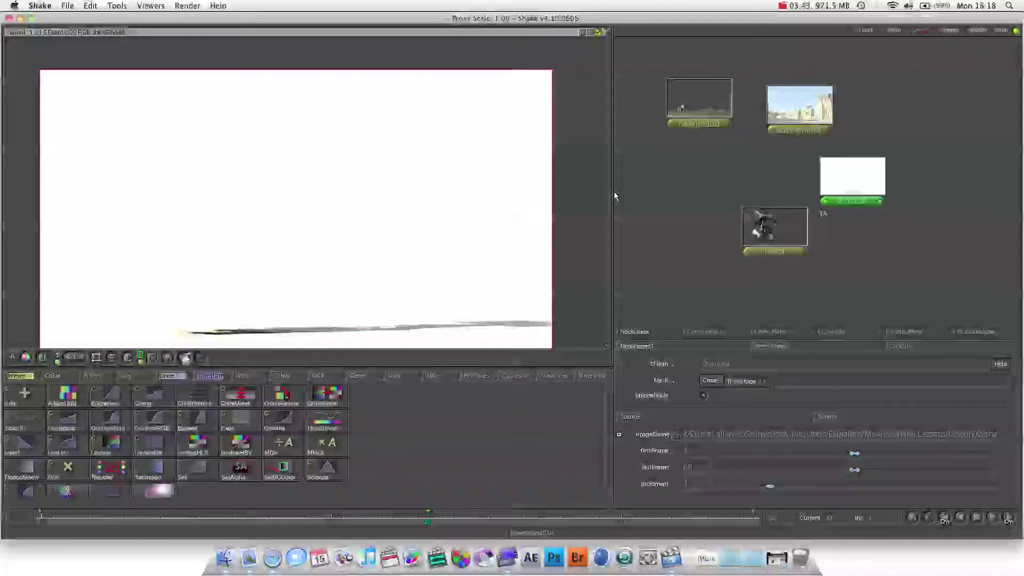
left_click_drag(777, 230, 733, 238)
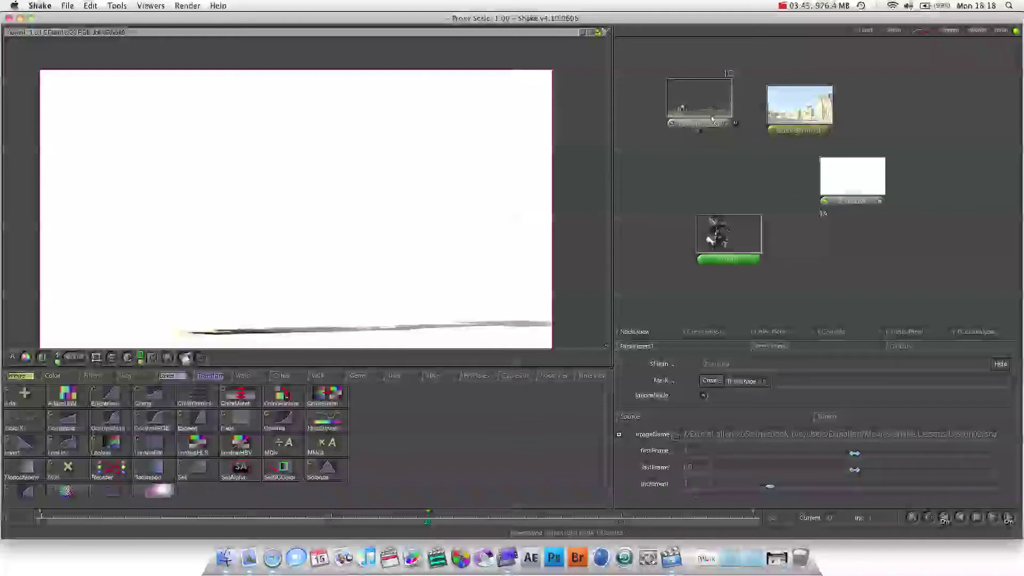
left_click_drag(695, 122, 710, 139)
left_click_drag(801, 132, 800, 137)
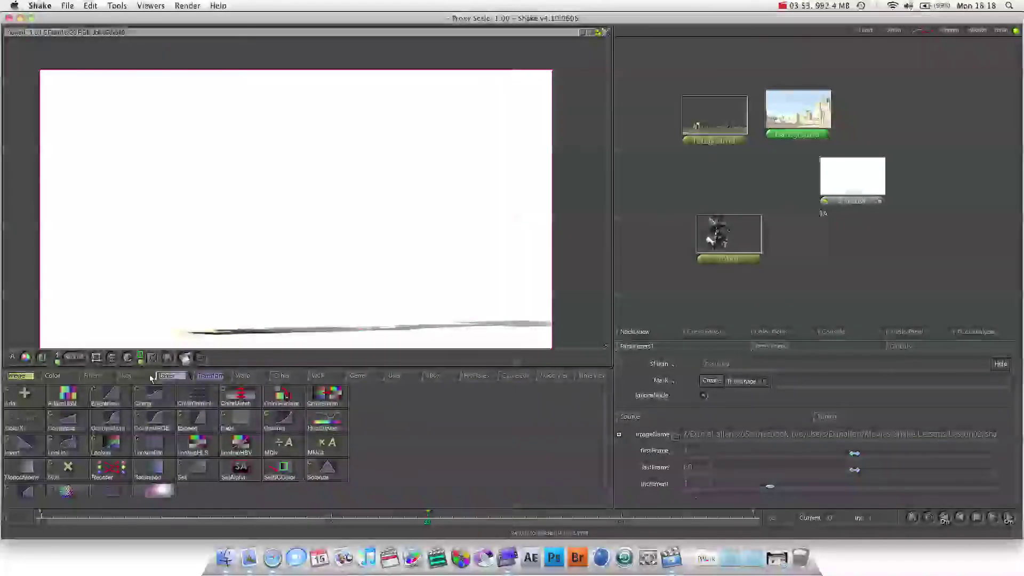
Add an Over node below the plates, with the foreground node as its foreground input and the background node as its background.
left_click(170, 377)
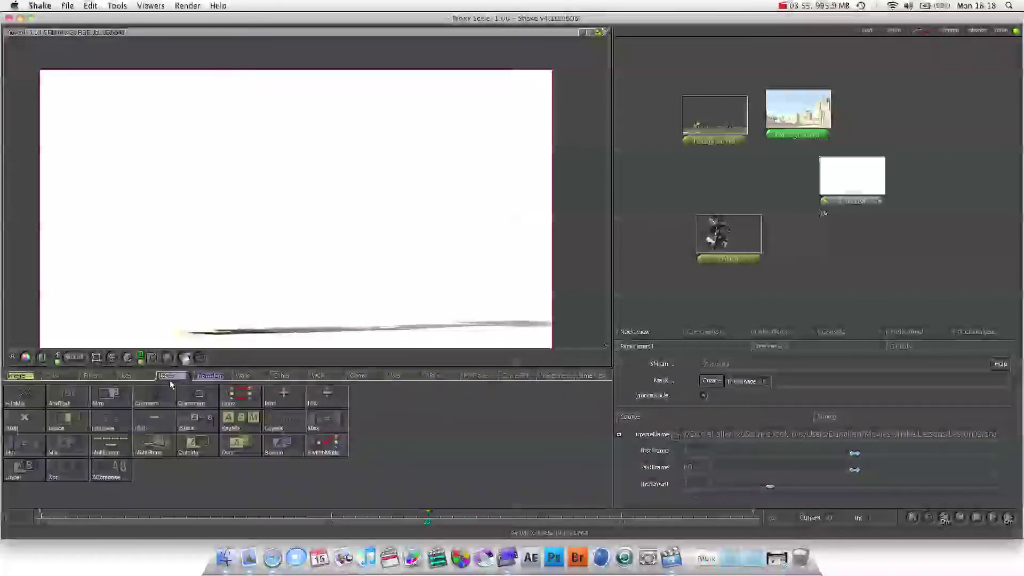
left_click(226, 455)
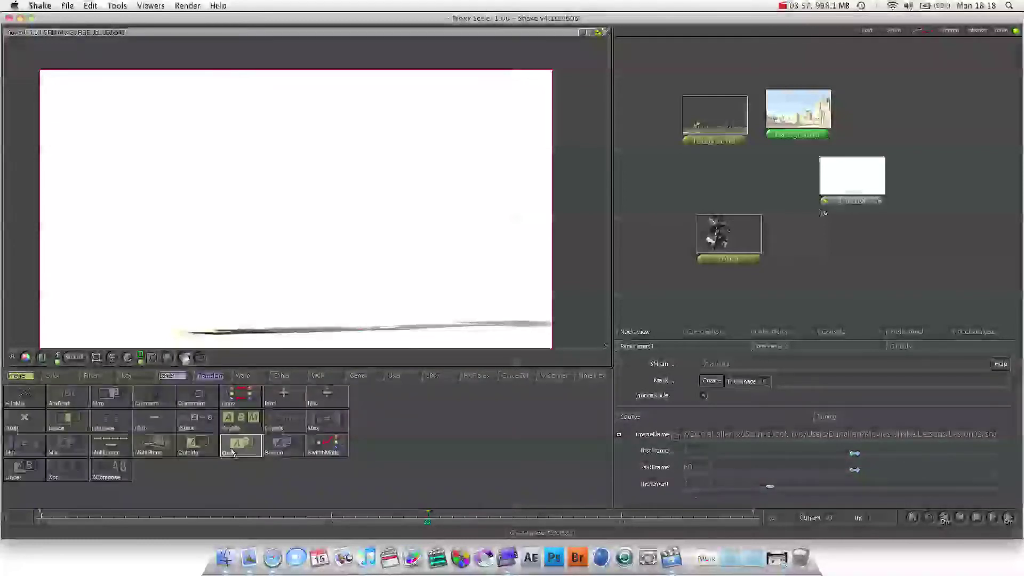
left_click_drag(799, 170, 730, 177)
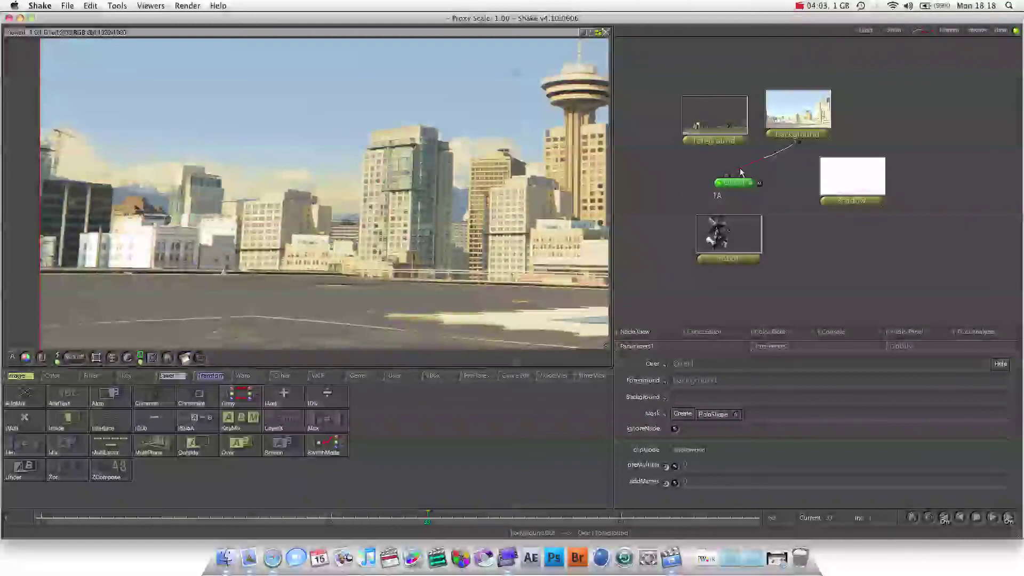
mouse_move(740, 169)
left_mouse_down()
mouse_move(721, 167)
mouse_move(736, 184)
left_mouse_up()
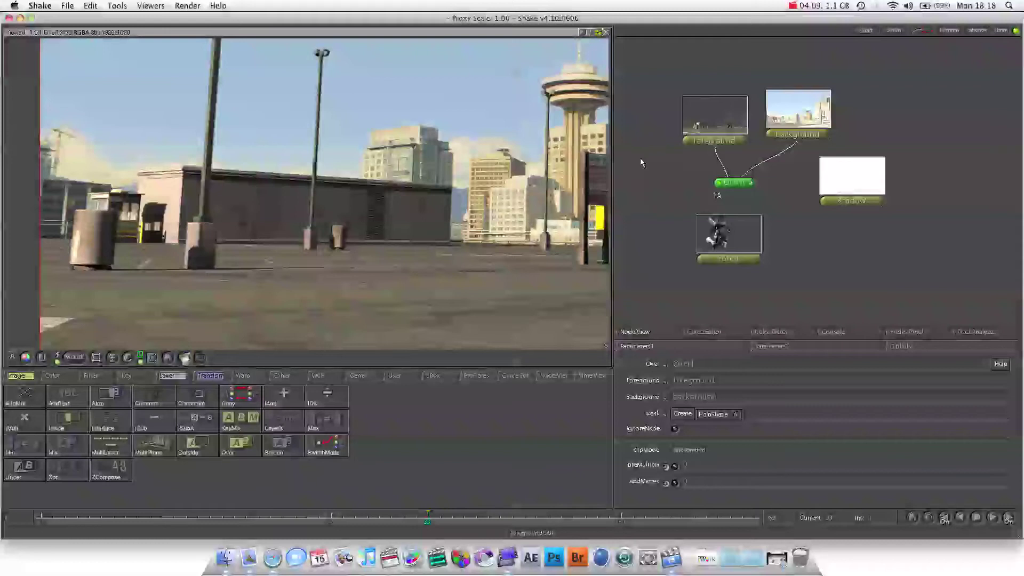
Move the robot node beside the Over node and add a second Over below it, compositing the robot over the first Over's result.
left_click_drag(719, 238, 641, 195)
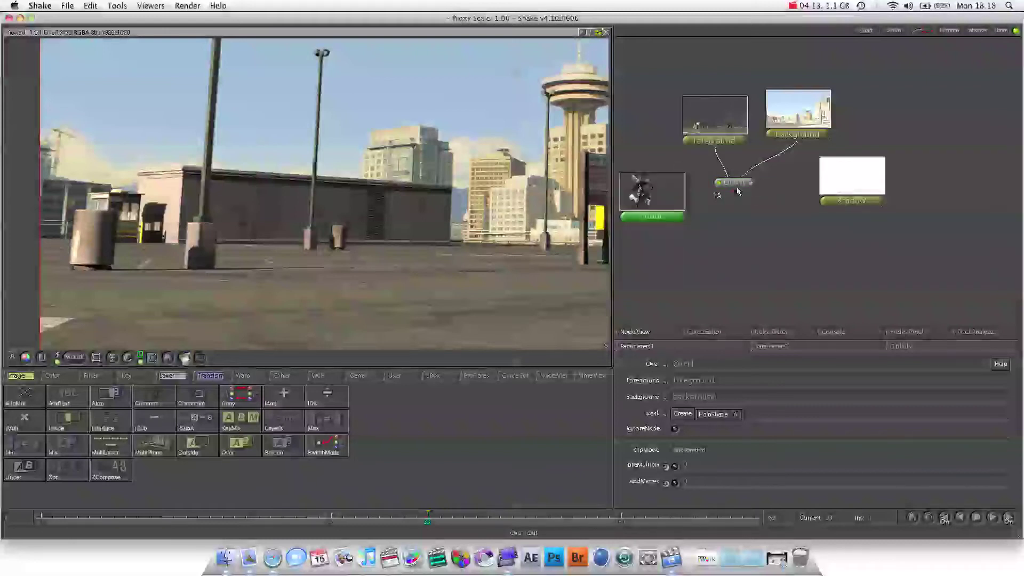
left_click_drag(738, 187, 735, 222)
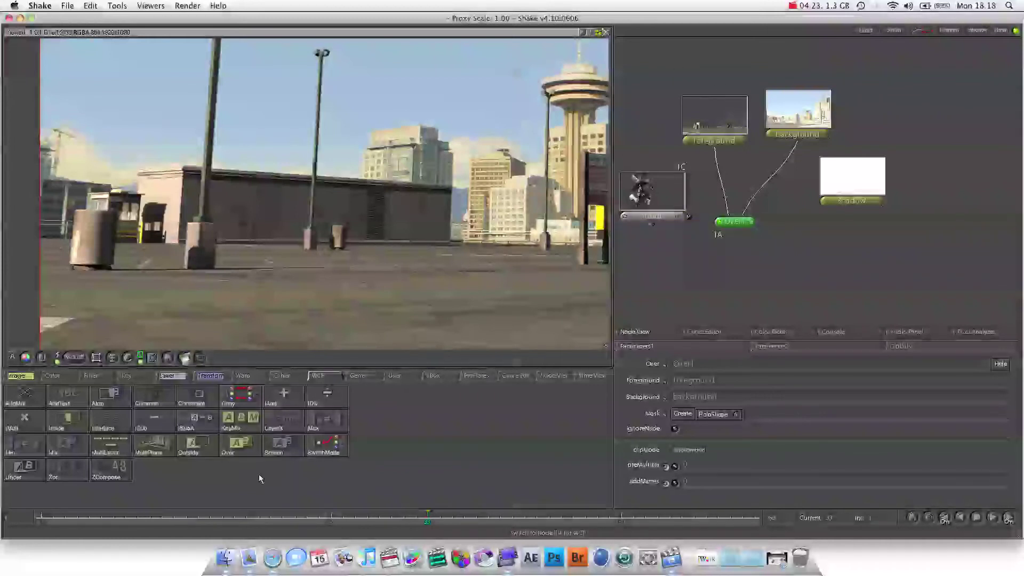
left_click(234, 445)
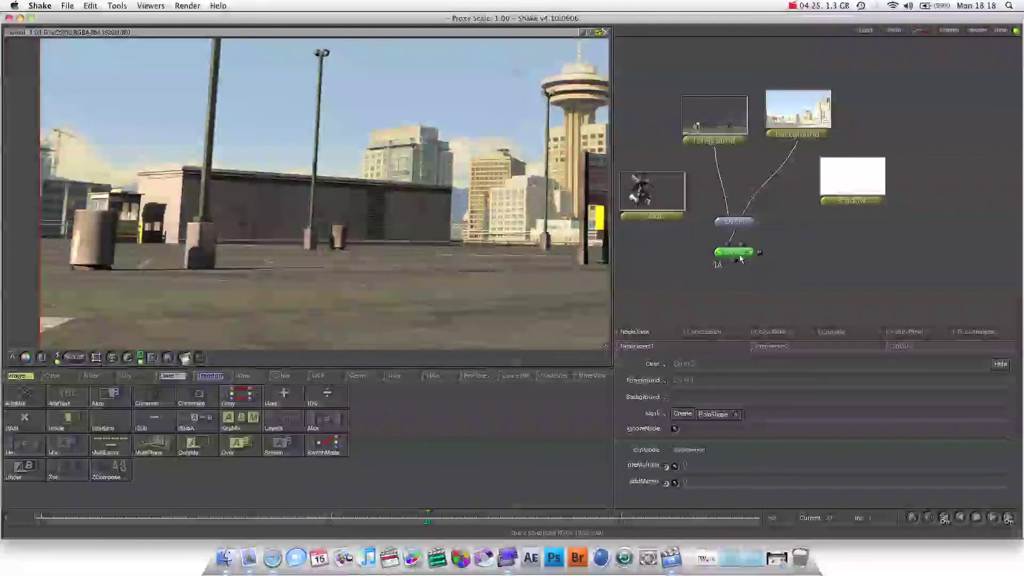
left_click_drag(740, 255, 719, 265)
left_click_drag(651, 225, 712, 269)
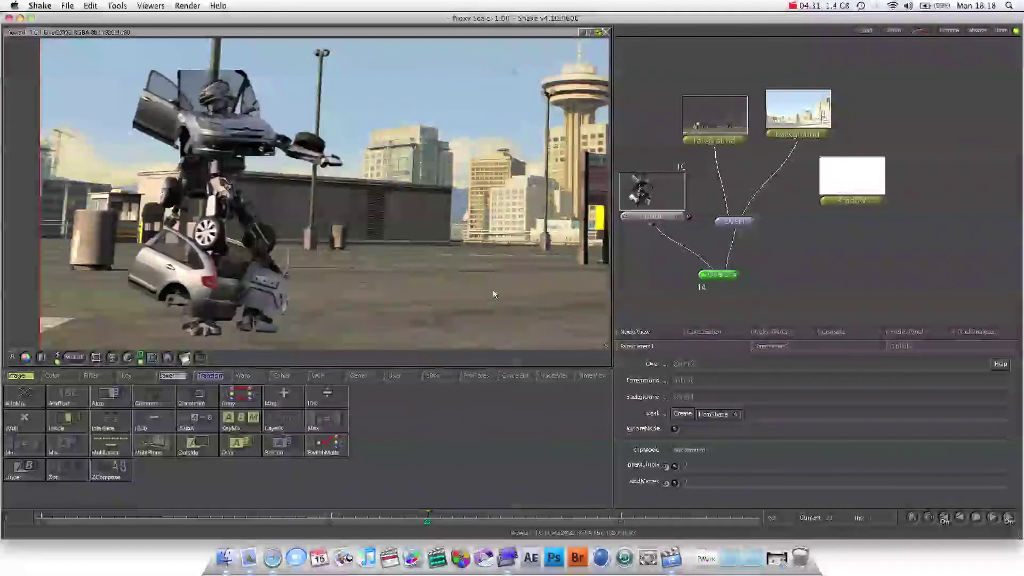
Insert a Resize node directly beneath the first Over, set its size to 960 by 540, and position it close below.
key("minus")
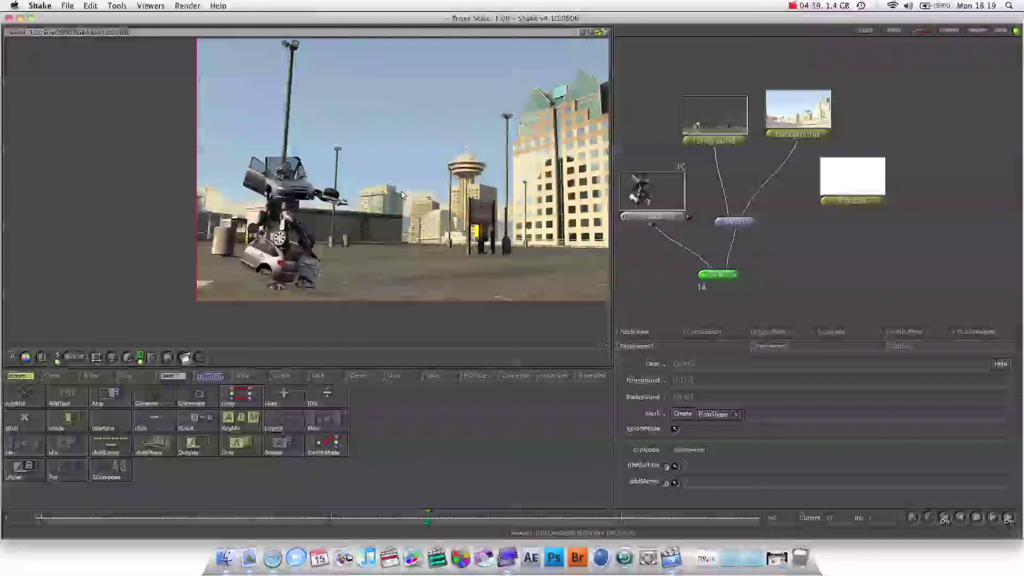
left_click_drag(743, 228, 728, 202)
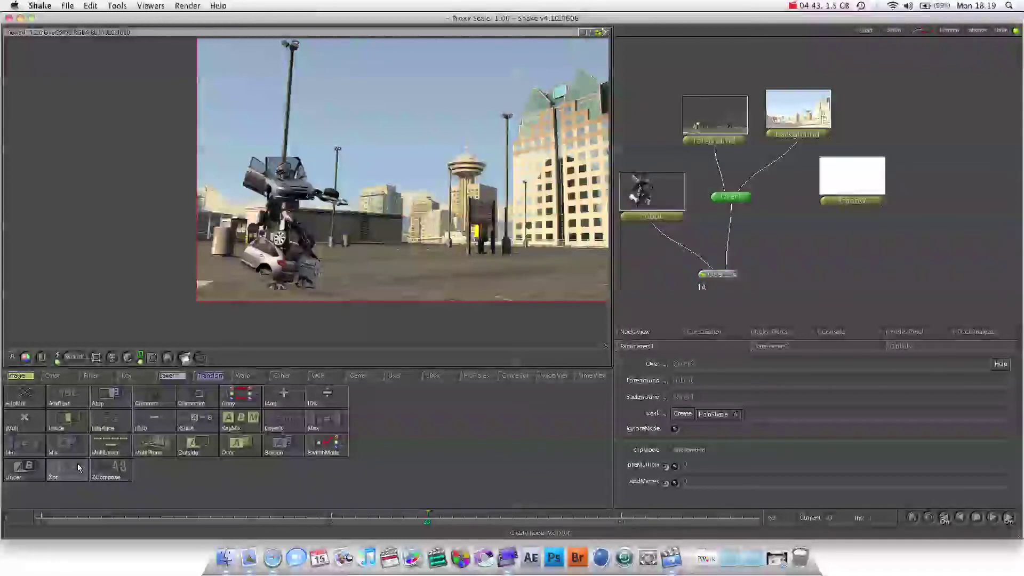
left_click(209, 377)
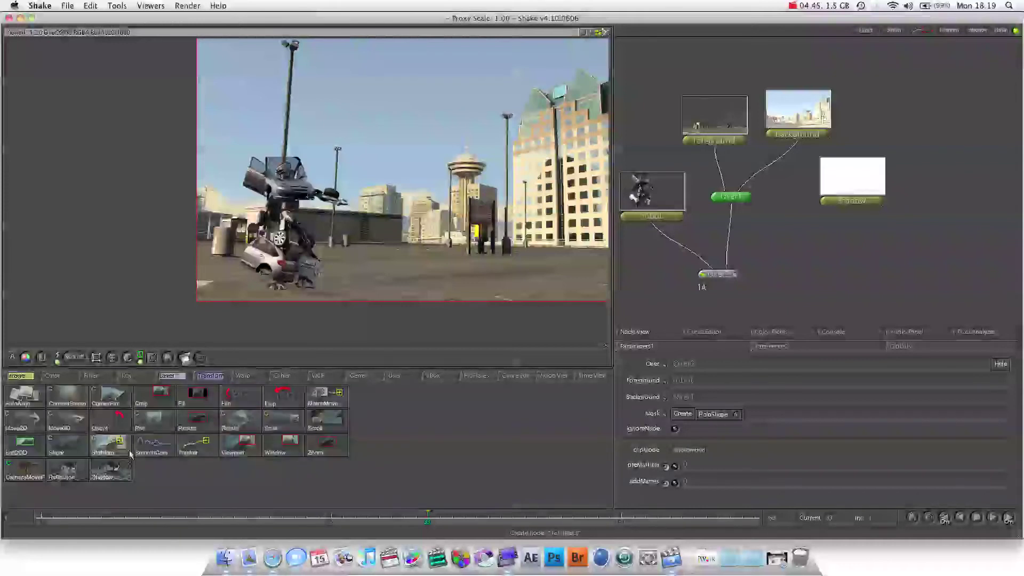
left_click(196, 421)
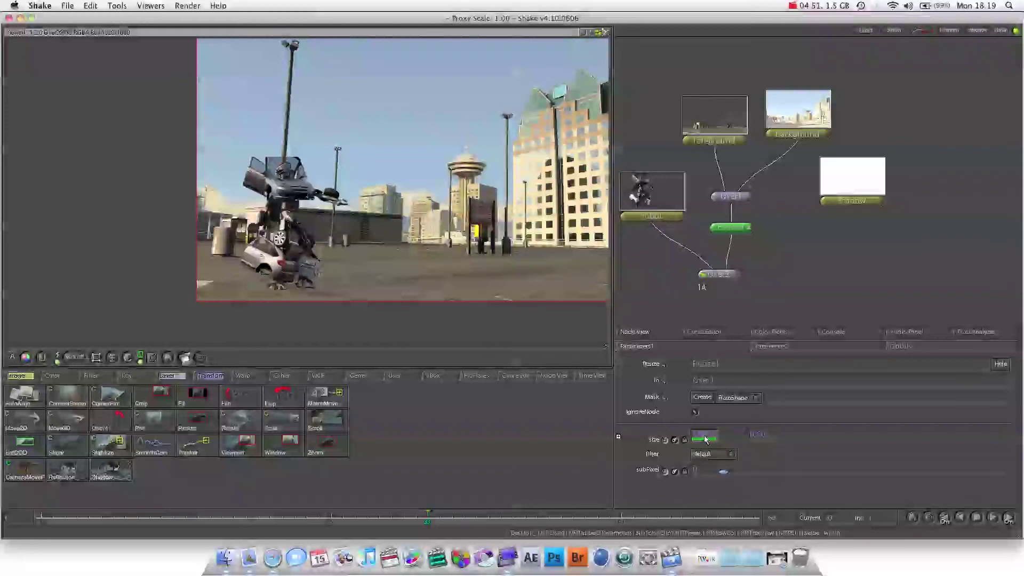
type("960")
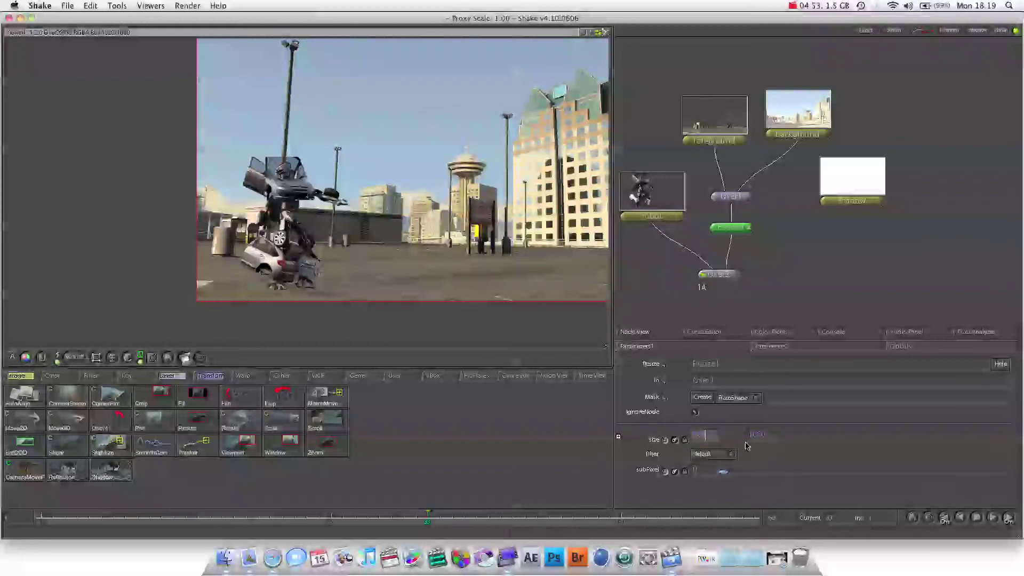
left_click(755, 439)
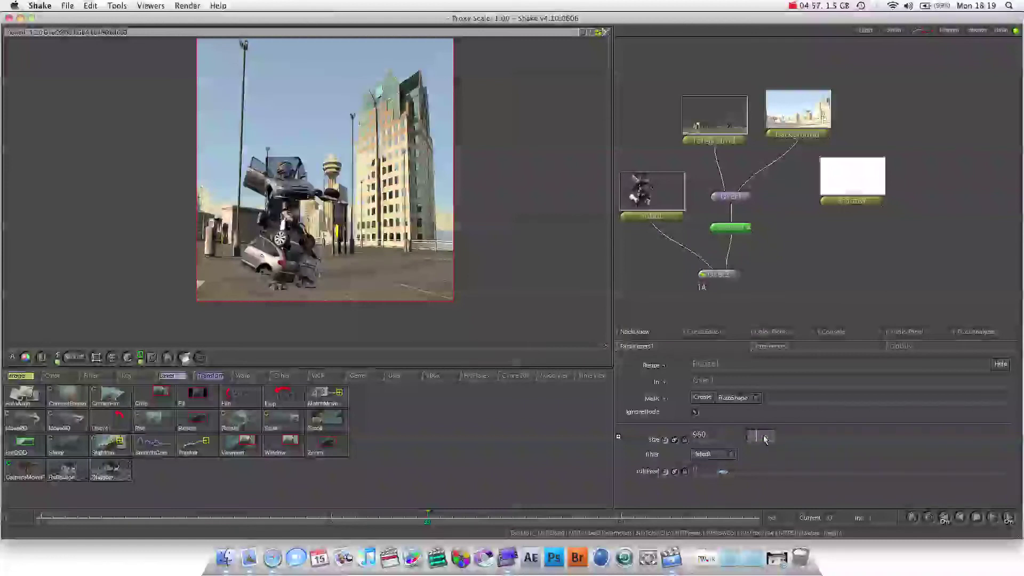
type("540")
key("Return")
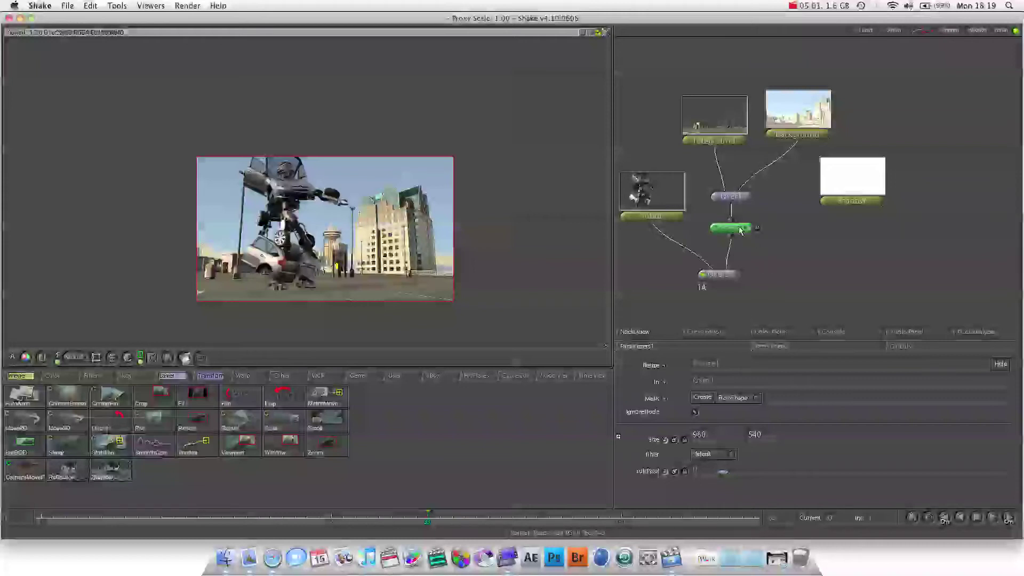
left_click_drag(726, 229, 727, 213)
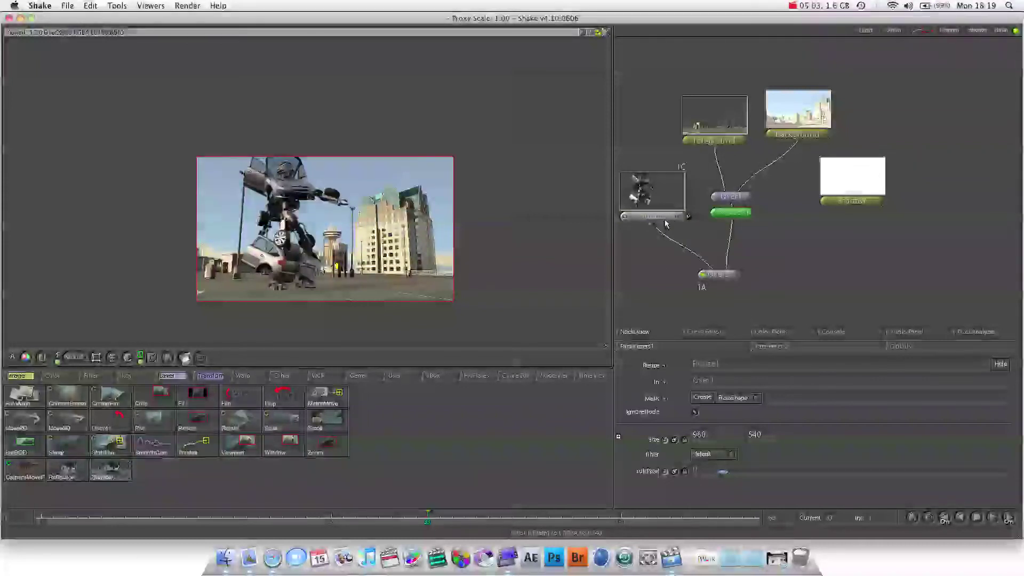
left_click_drag(665, 222, 666, 206)
left_click(197, 421)
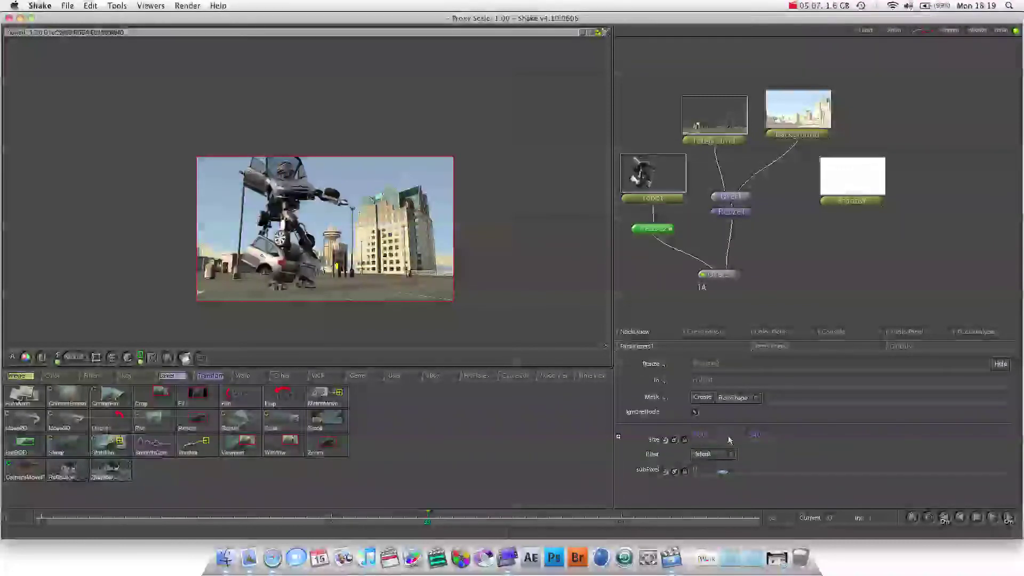
left_click(705, 435)
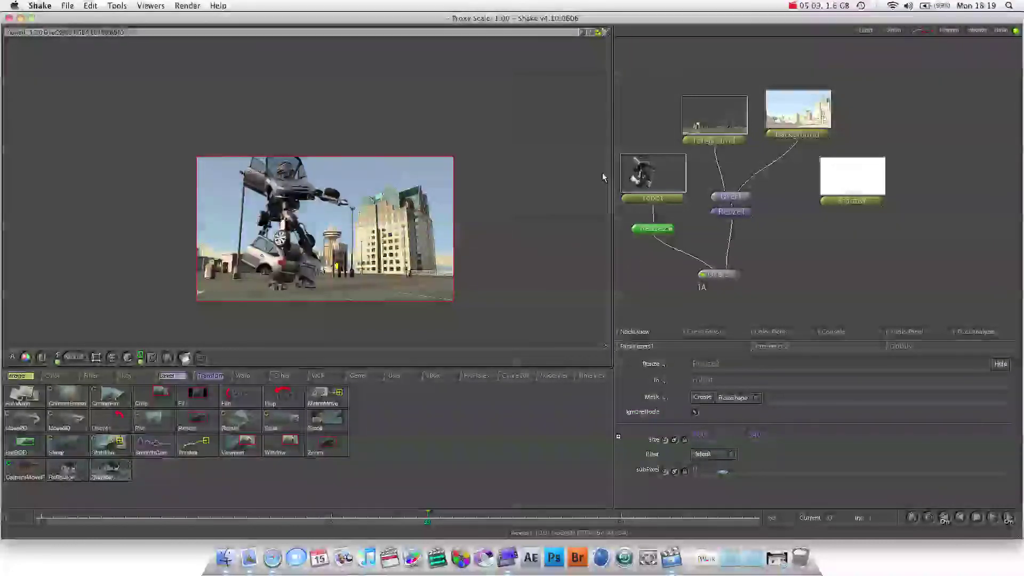
left_click_drag(653, 195, 656, 167)
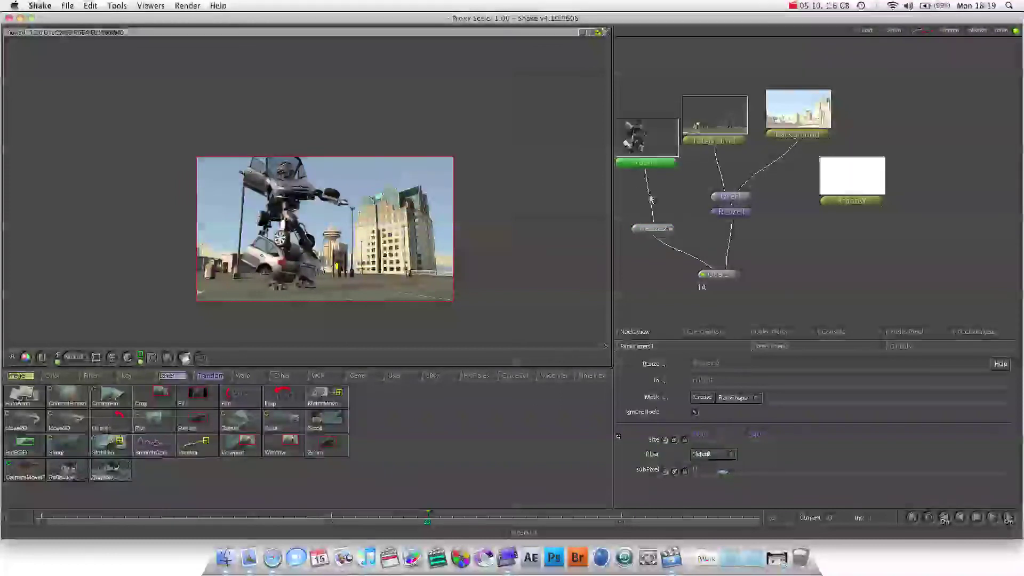
left_click(651, 231)
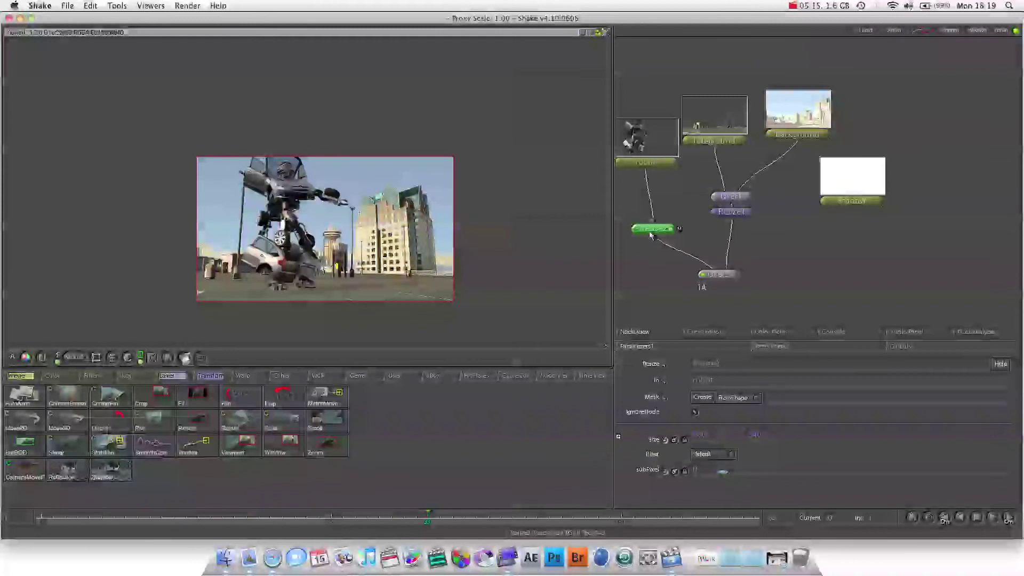
key("Delete")
Tighten the node layout by moving the second Over up slightly and the robot node down toward it.
mouse_move(718, 276)
left_mouse_down()
mouse_move(713, 288)
mouse_move(717, 269)
left_mouse_up()
left_click_drag(670, 165, 675, 187)
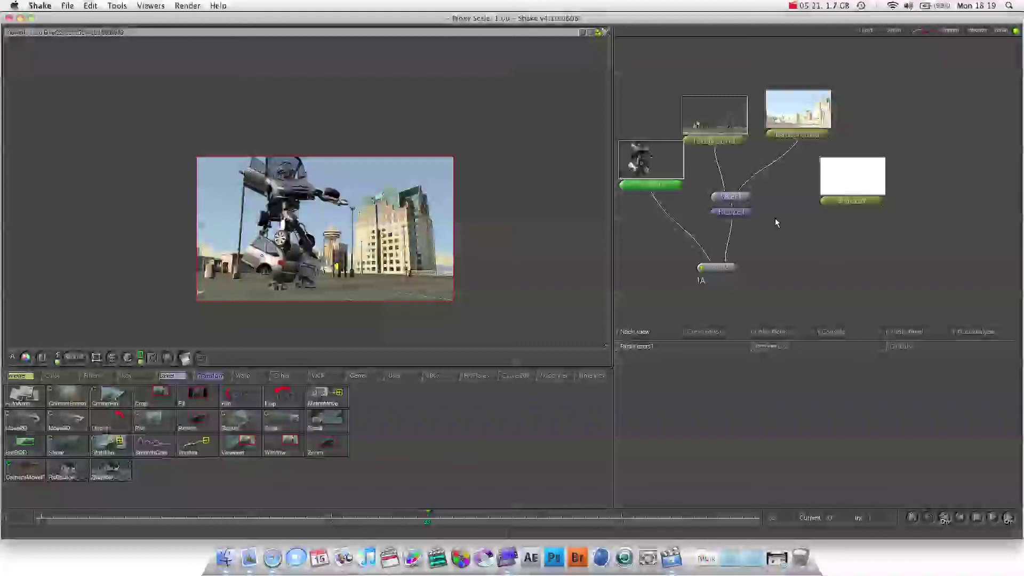
left_click(731, 213)
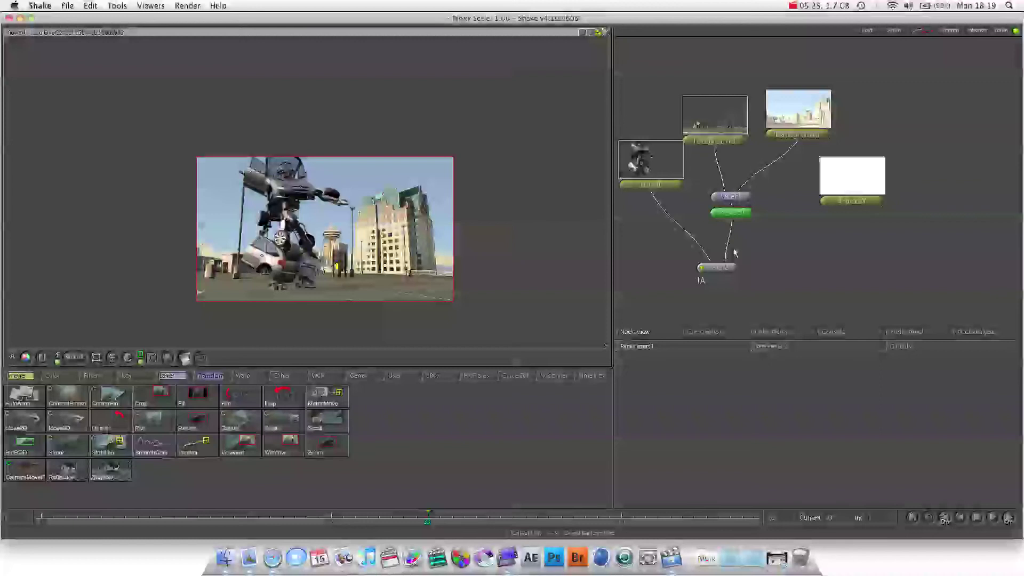
left_click(768, 250)
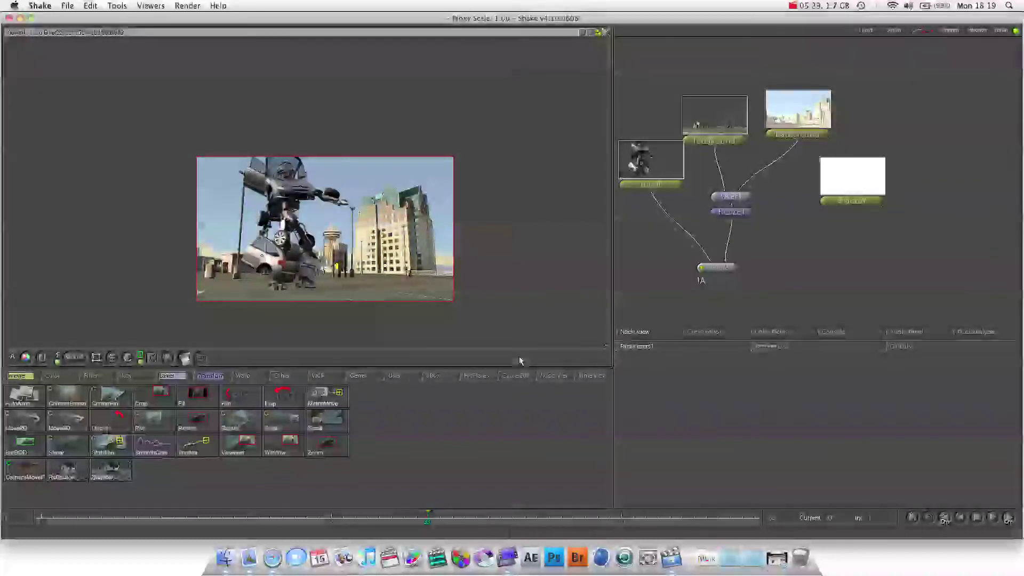
Add a Brightness node and insert it between the Resize node and the second Over.
left_click(53, 377)
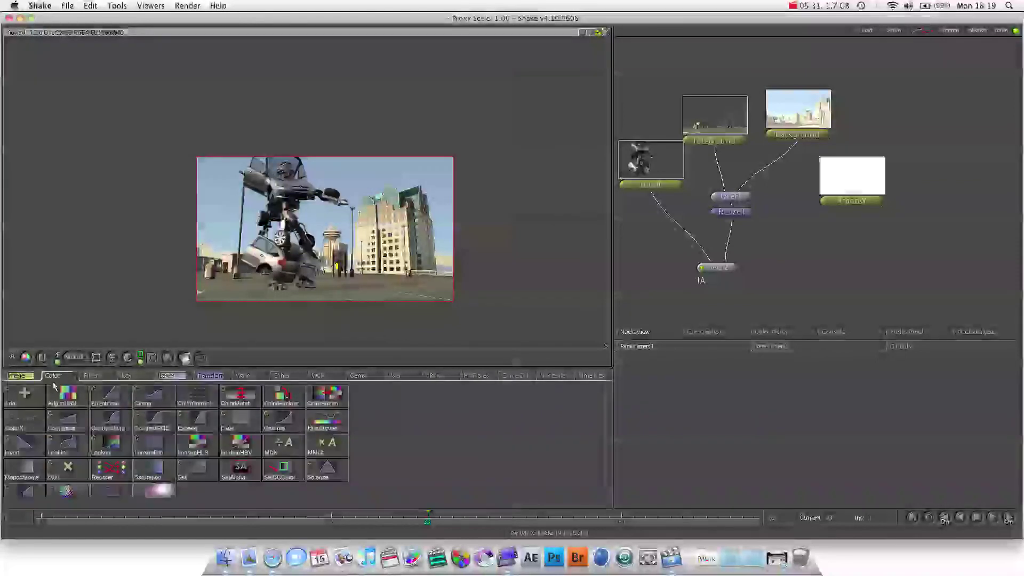
left_click(111, 397)
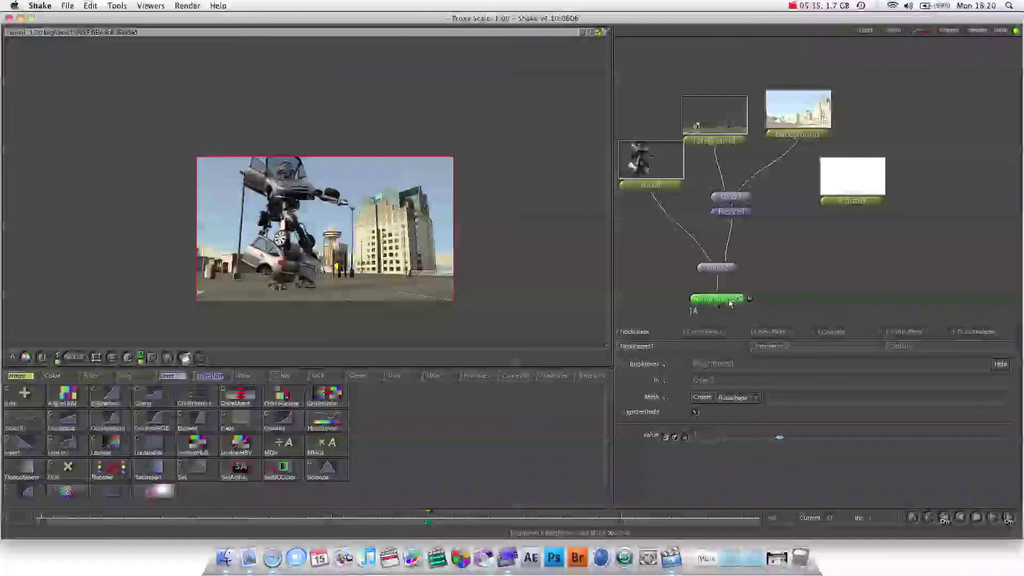
mouse_move(729, 300)
left_mouse_down()
mouse_move(765, 304)
mouse_move(723, 304)
mouse_move(792, 292)
mouse_move(800, 247)
mouse_move(723, 239)
mouse_move(731, 247)
mouse_move(739, 244)
mouse_move(732, 220)
left_mouse_up()
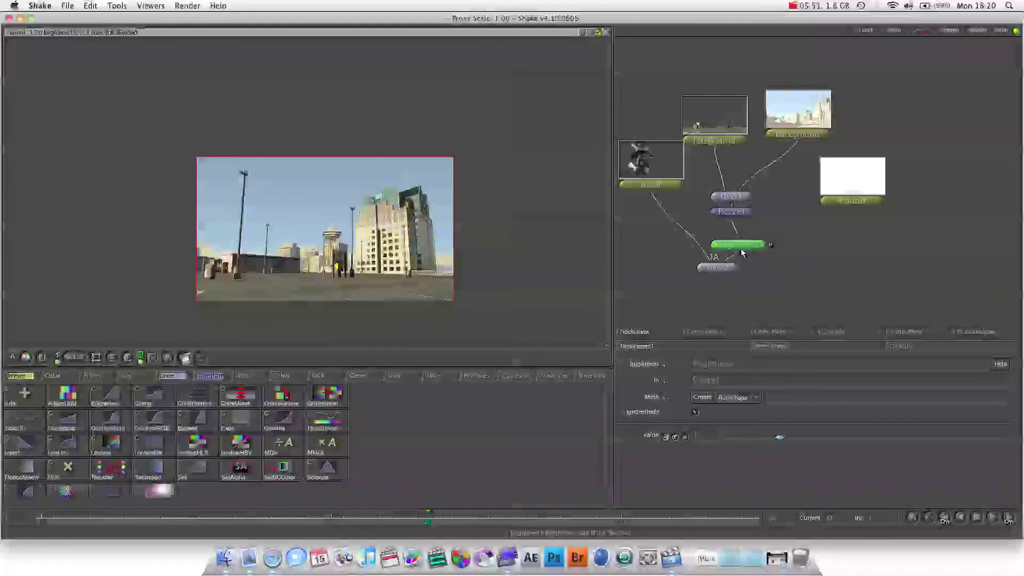
Move the shadow node down, connect it to the Brightness node's mask input, and view the second Over.
left_click_drag(830, 193, 835, 216)
double_click(841, 224)
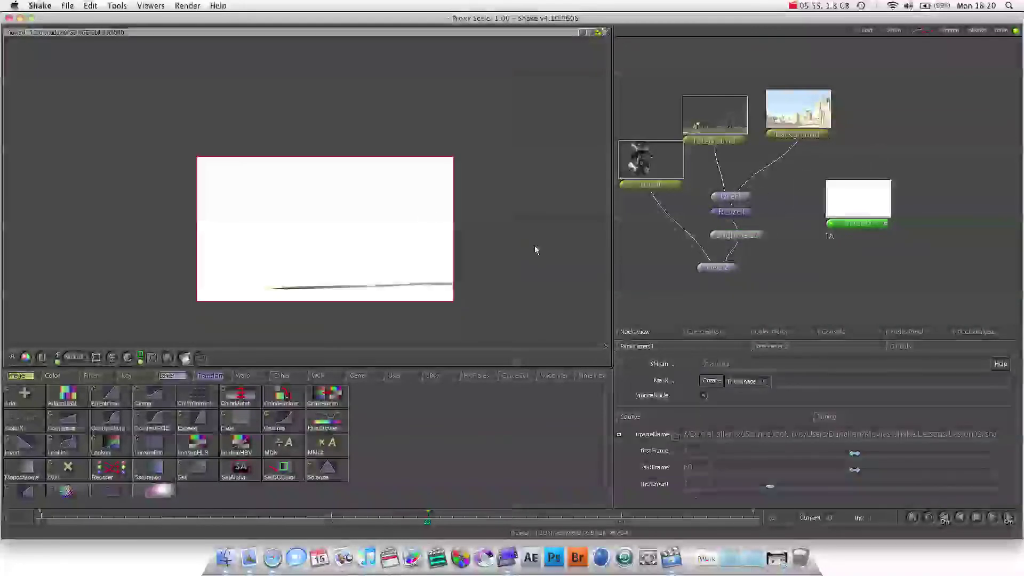
left_click_drag(857, 232, 773, 243)
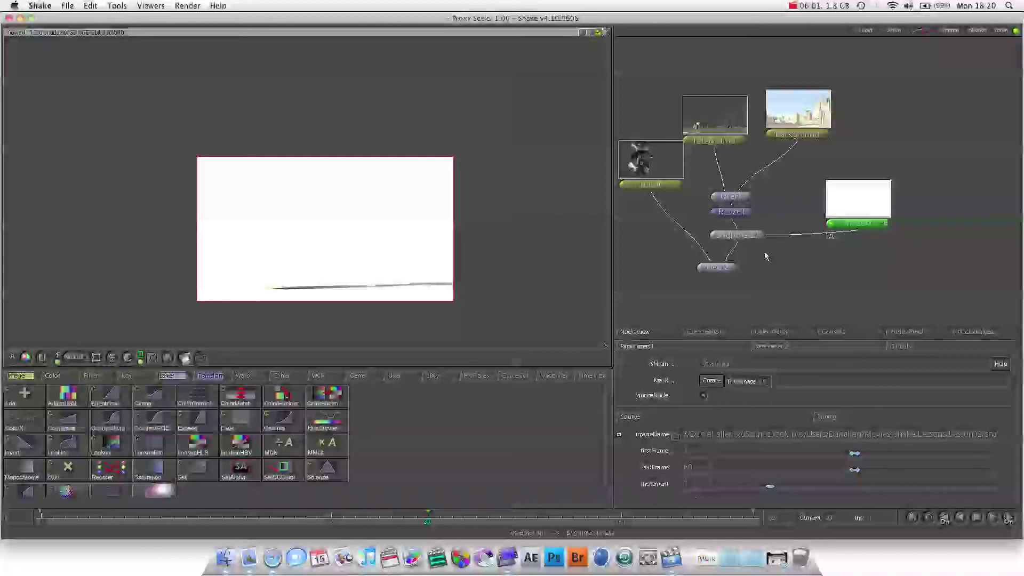
double_click(747, 238)
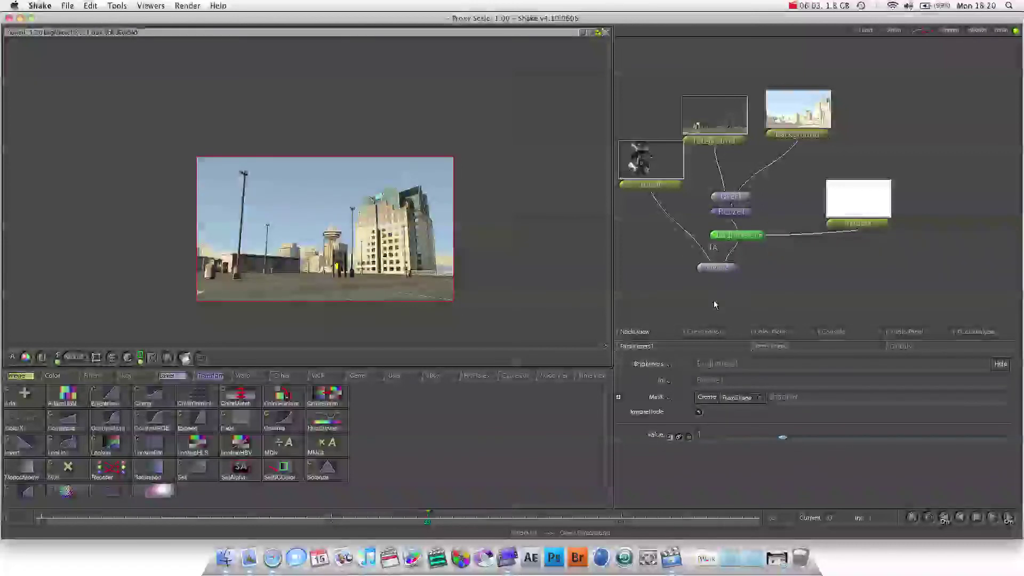
double_click(716, 268)
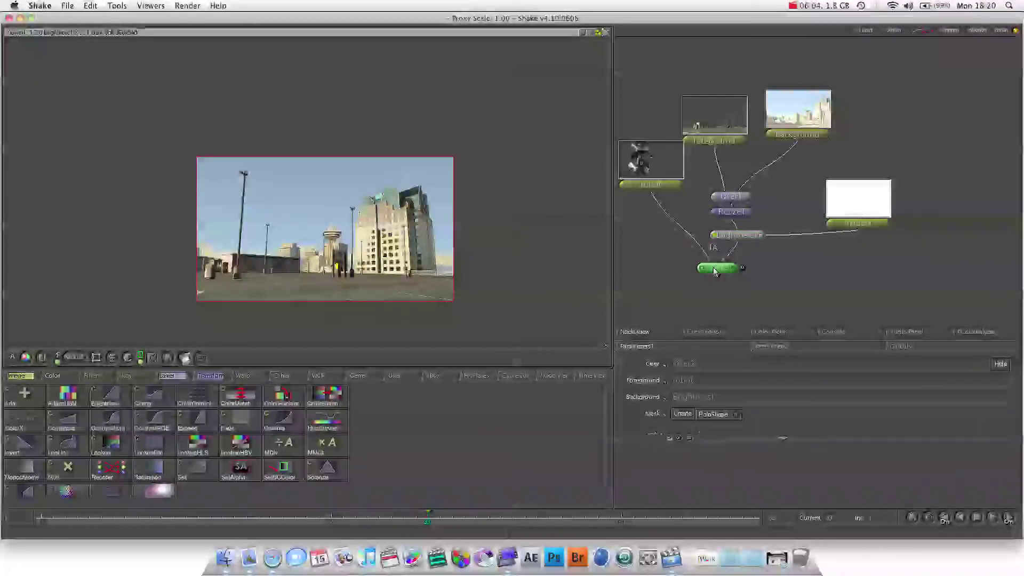
Load the Brightness node's parameters, expand its mask settings, and set the brightness value to 0.25.
left_click(761, 236)
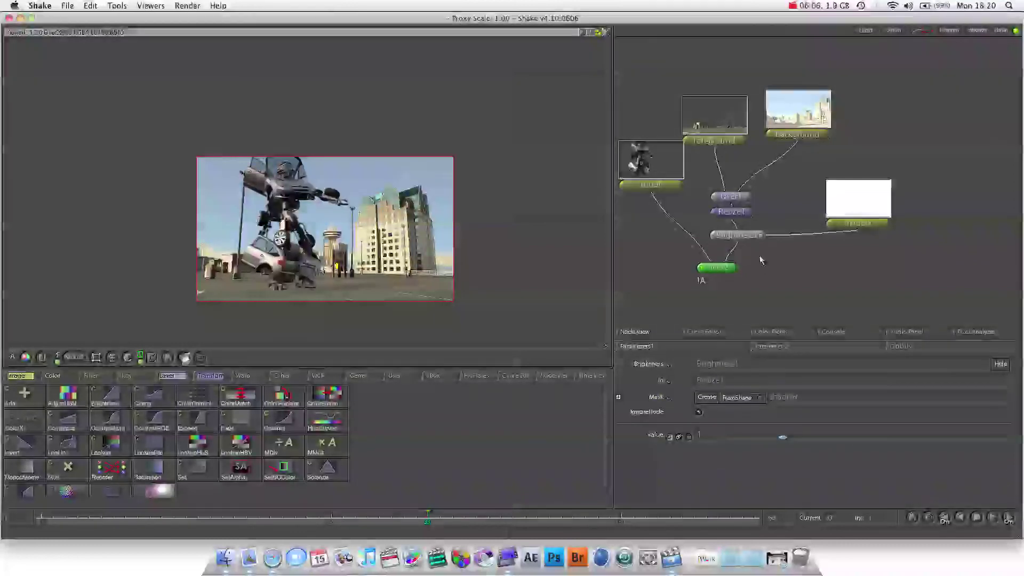
left_click(619, 397)
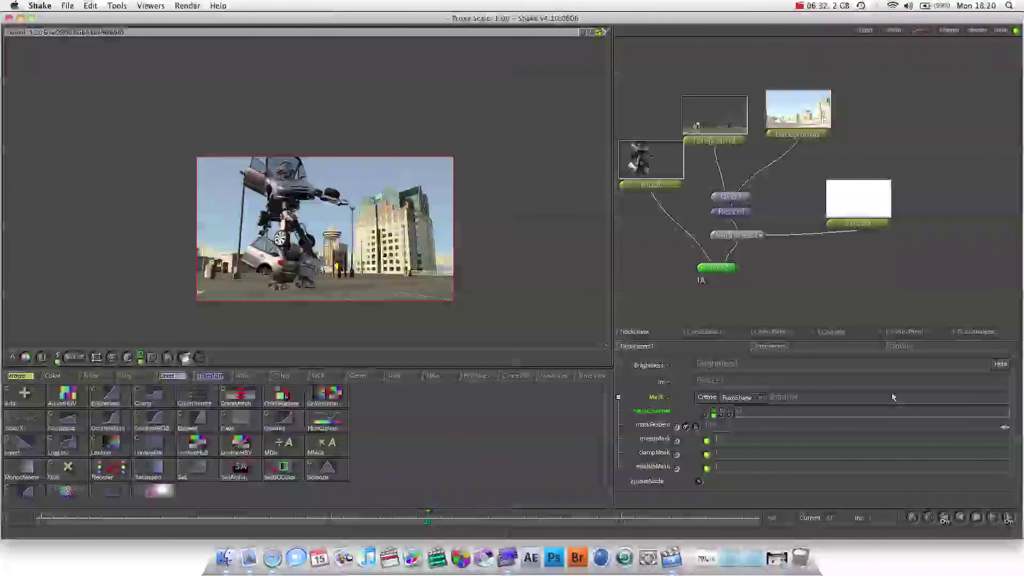
left_click_drag(1018, 383, 1020, 418)
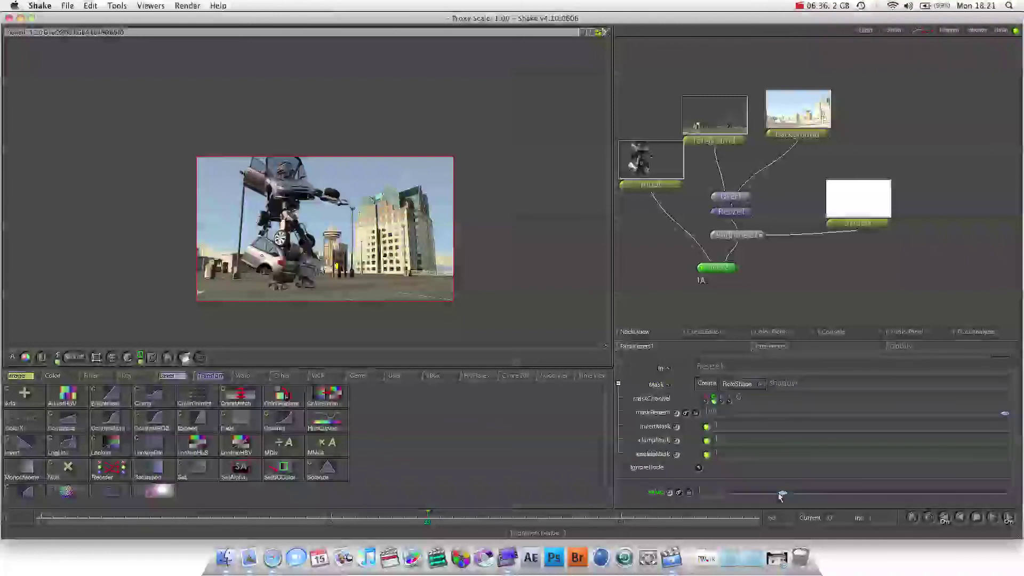
left_click(718, 494)
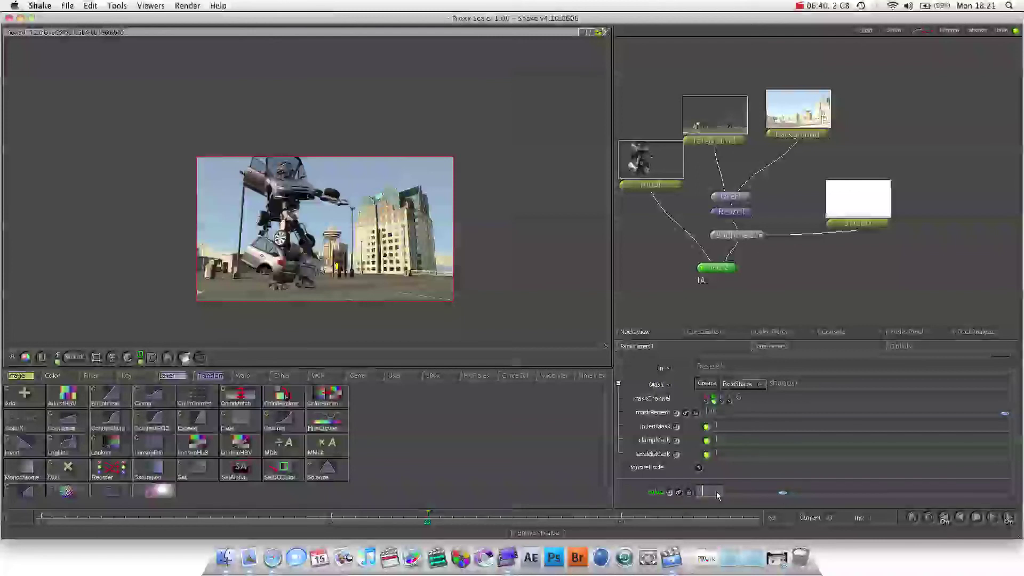
type(".25")
key("Return")
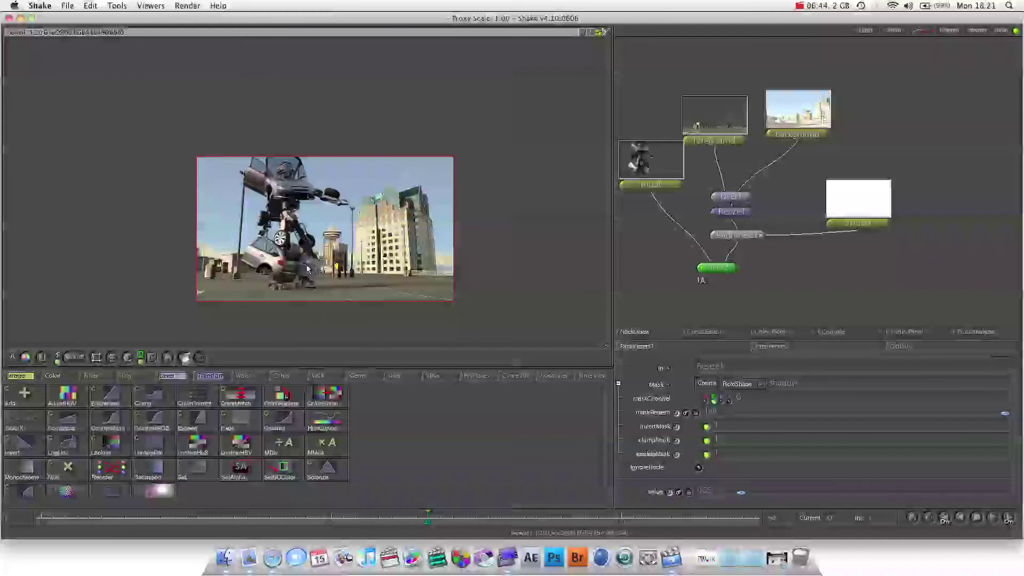
Insert an Add node between the robot and the second Over, and expand its color into red, green and blue channels.
mouse_move(653, 184)
left_mouse_down()
mouse_move(651, 170)
mouse_move(657, 175)
left_mouse_up()
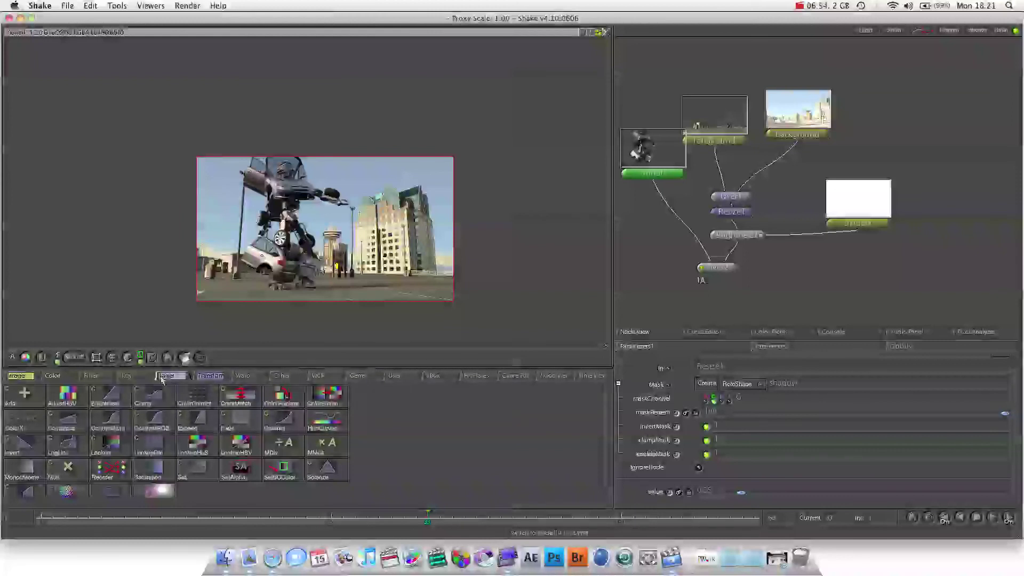
left_click(25, 395)
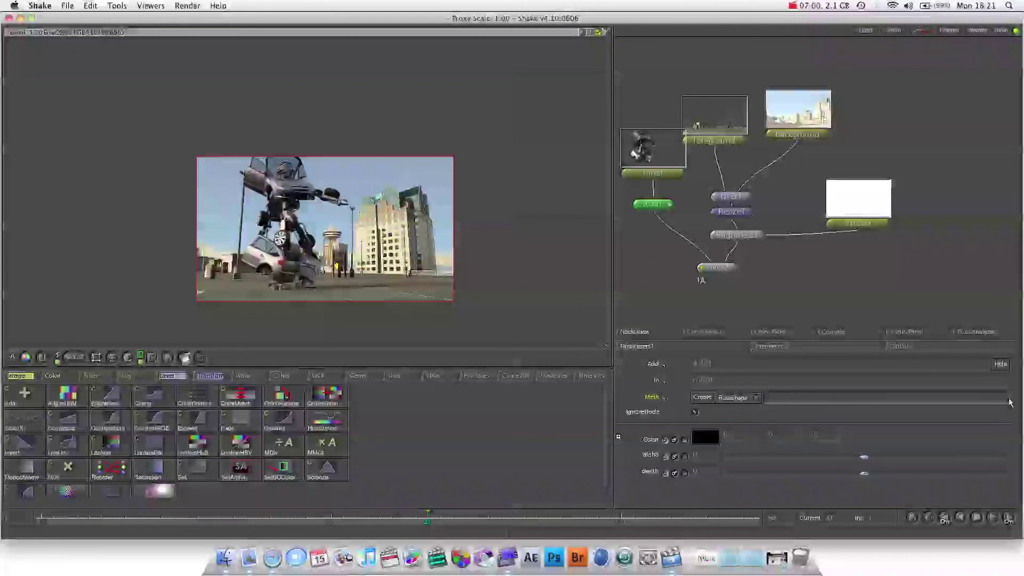
left_click(619, 438)
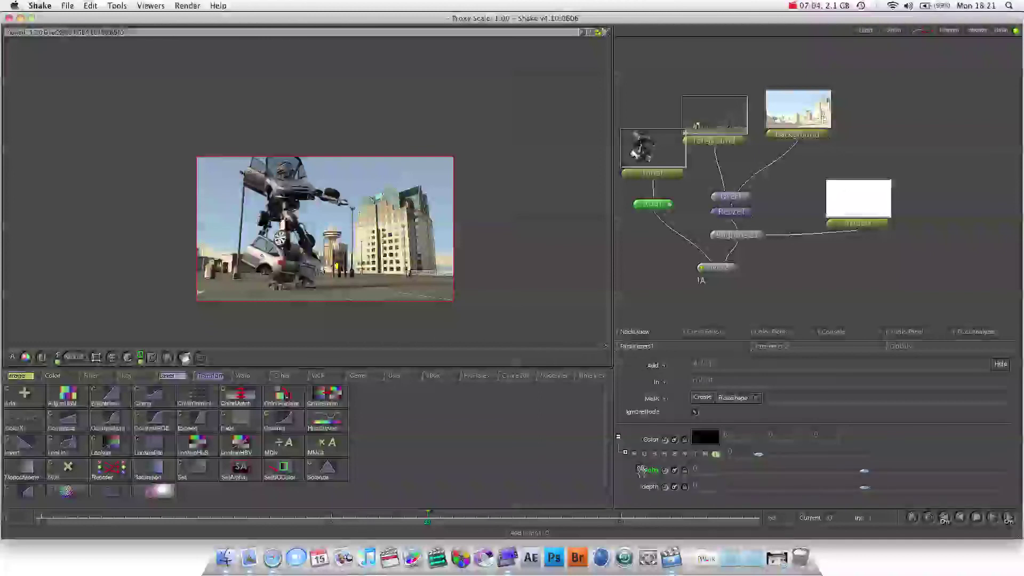
left_click(626, 452)
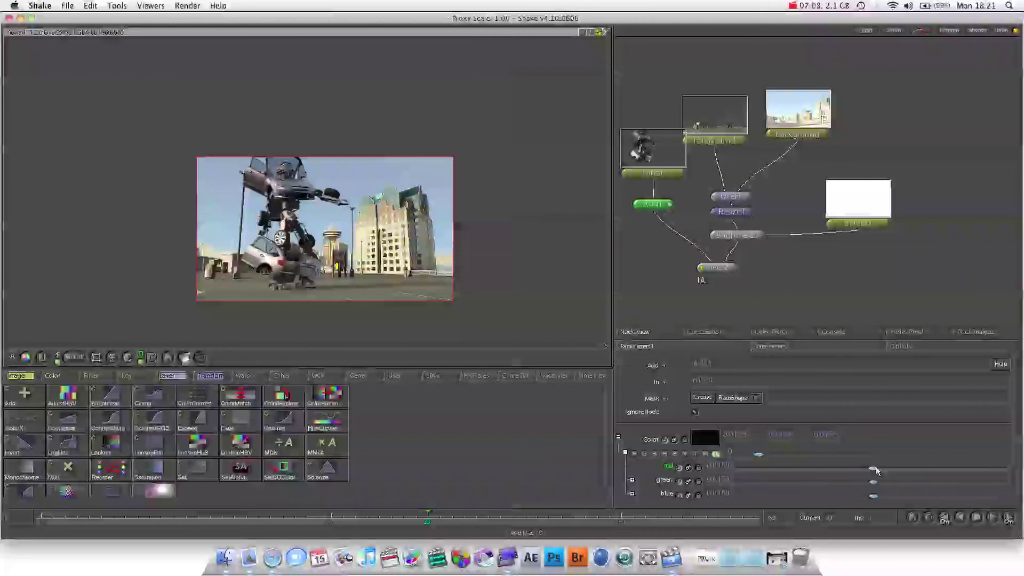
Try a slight negative offset on the Add node's linked red, green and blue channels, and reset them to 0.
left_click_drag(876, 469, 871, 468)
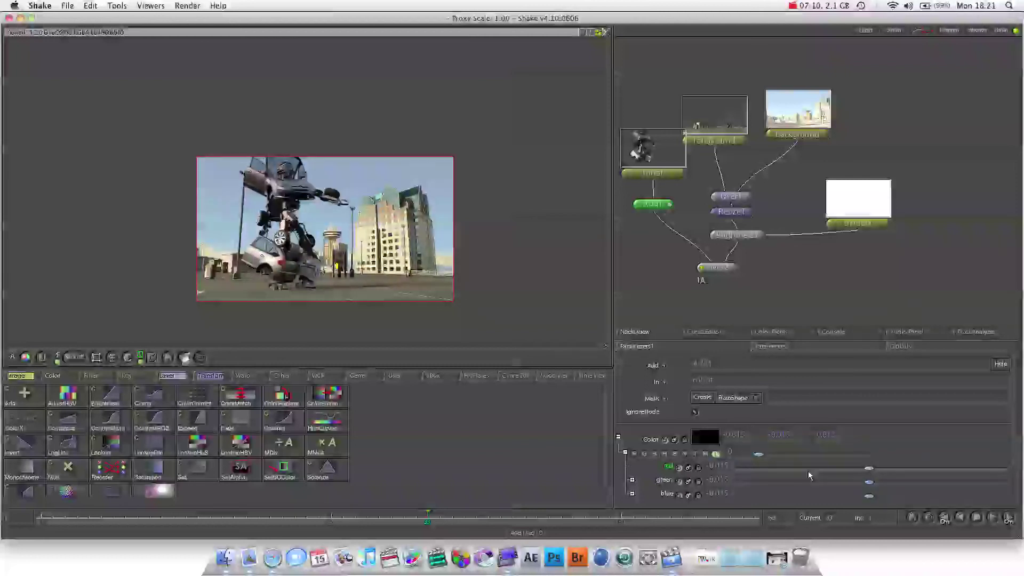
left_click(715, 468)
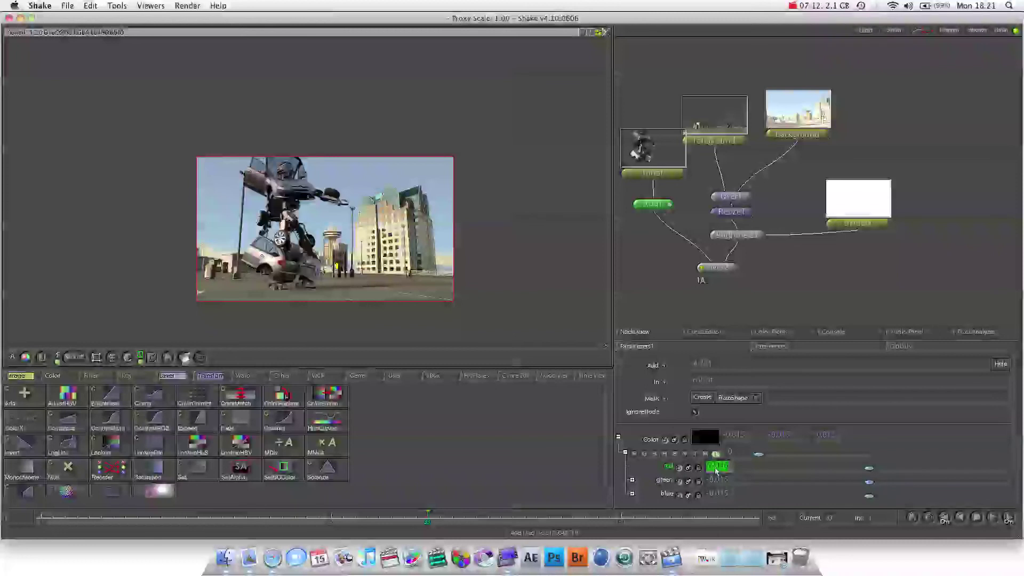
type("0")
key("Return")
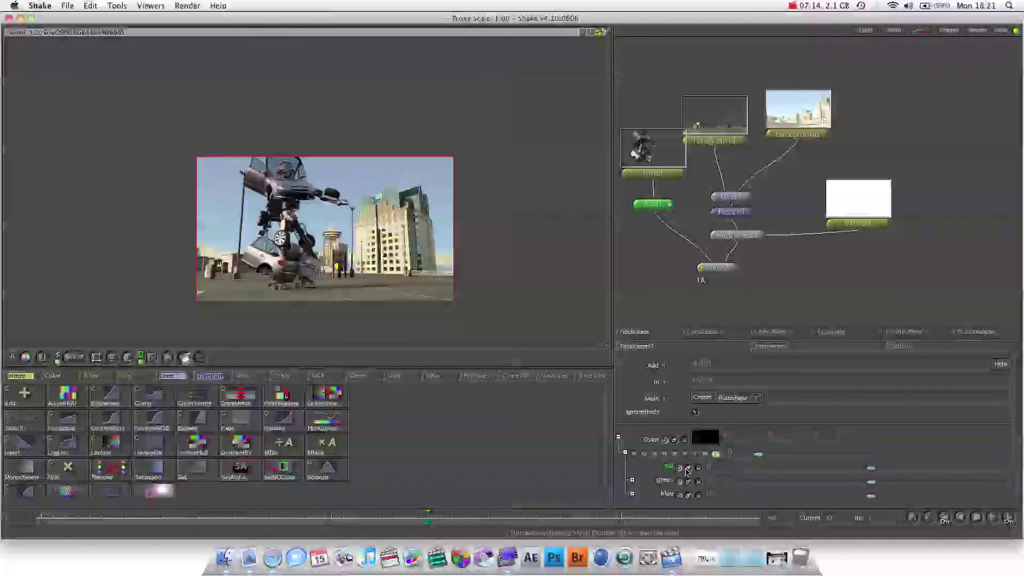
scroll(747, 453, "down", 2)
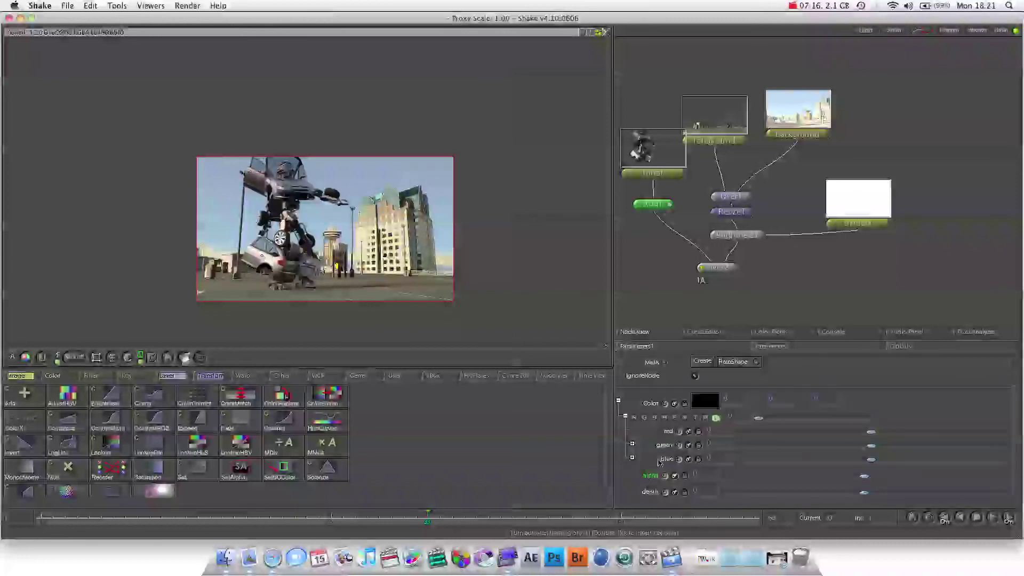
Clear the link expressions from the Add node's green and blue channels so each can be adjusted independently.
left_click(631, 444)
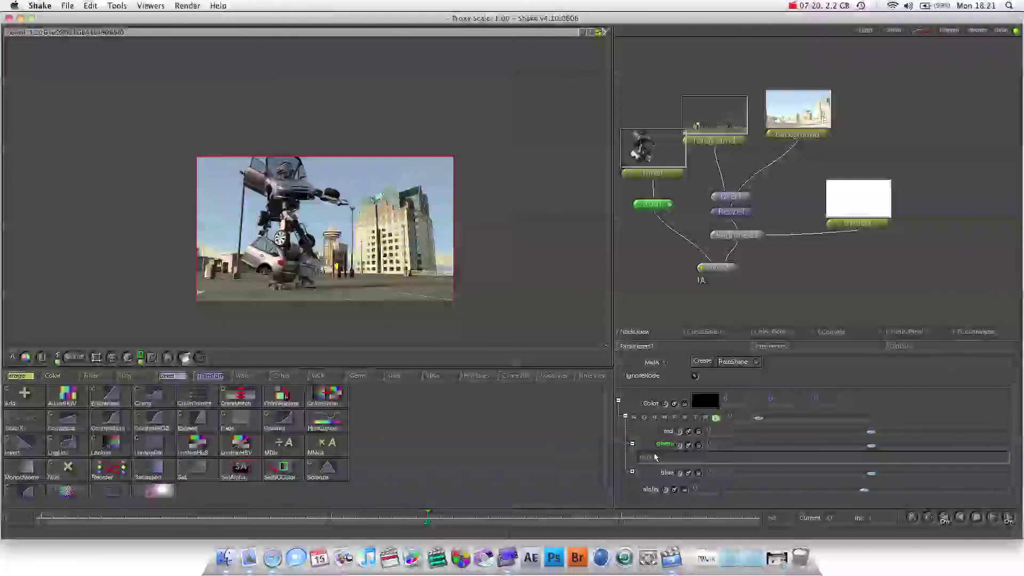
left_click(654, 459)
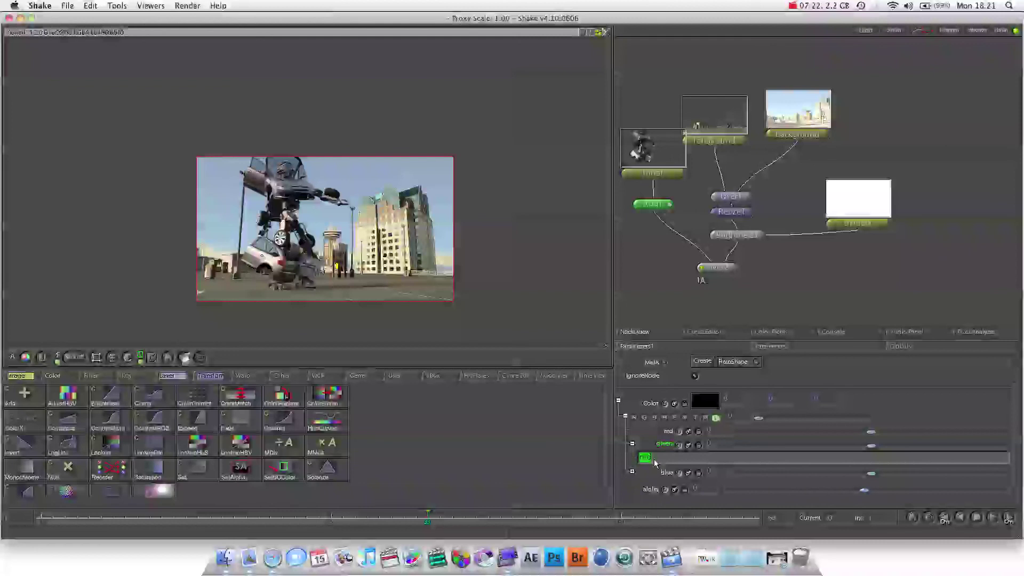
key("Return")
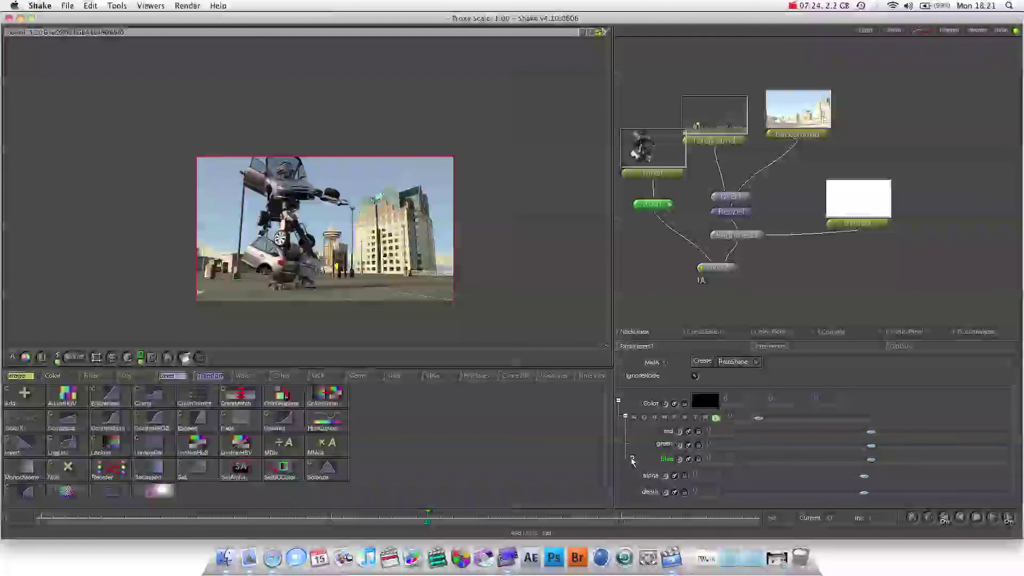
left_click(633, 458)
left_click(663, 473)
key("Return")
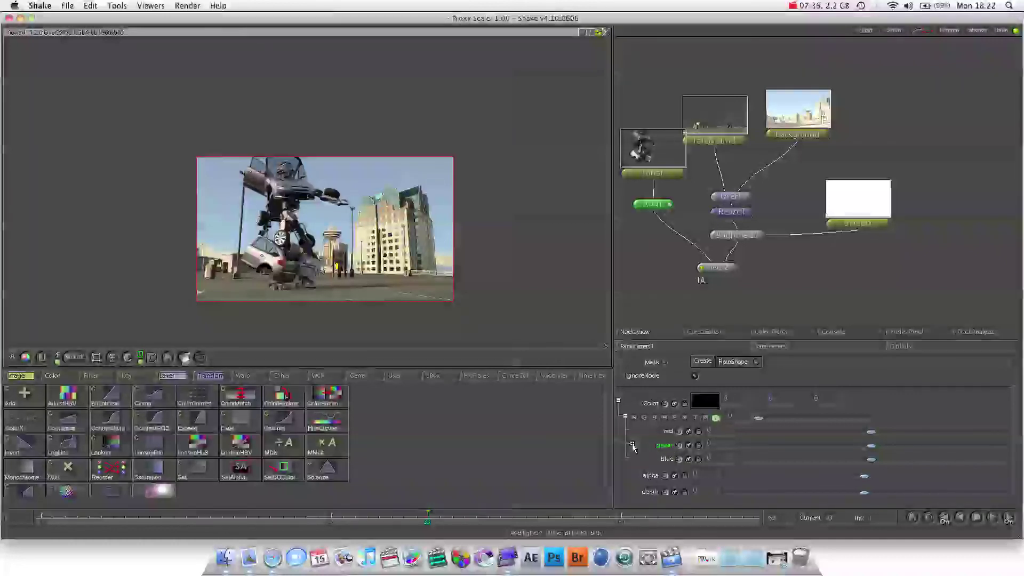
Try a slight positive blue offset on the Add node with green linked to blue, and reset green to 0.
left_click(633, 445)
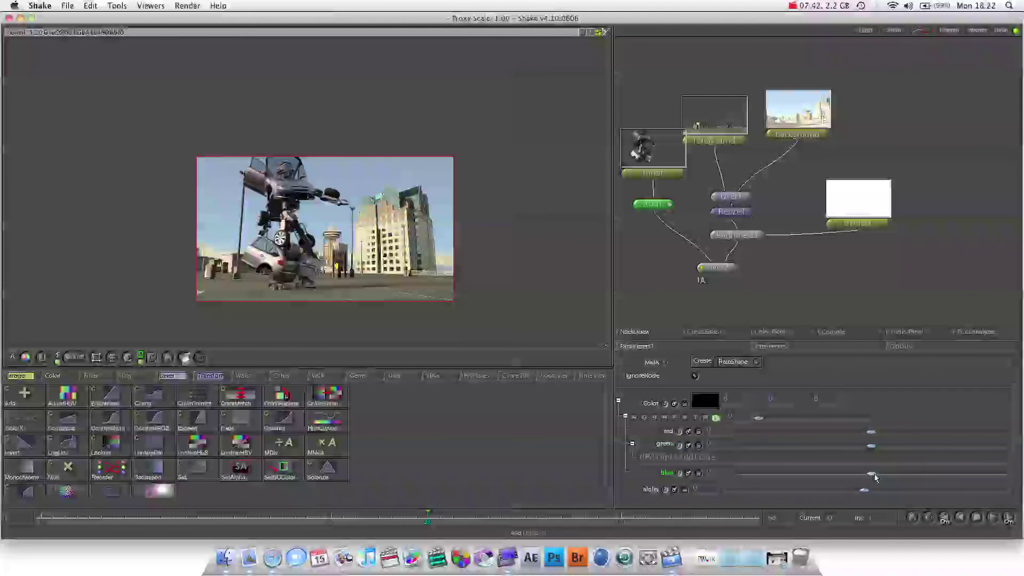
left_click_drag(872, 475, 876, 480)
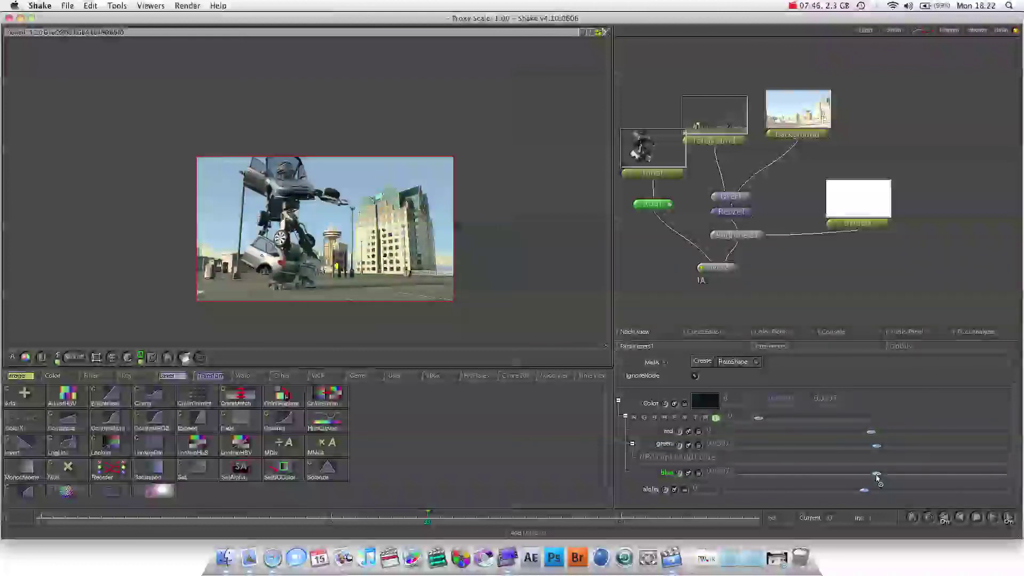
left_click(714, 446)
type("0")
key("Return")
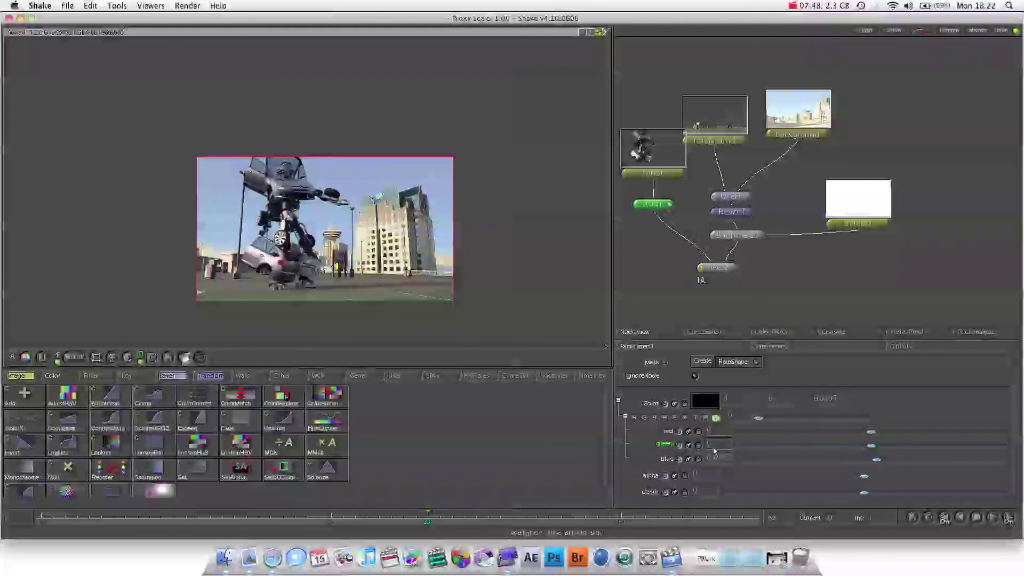
Set the Add node's blue channel to -0.25.
left_click(724, 460)
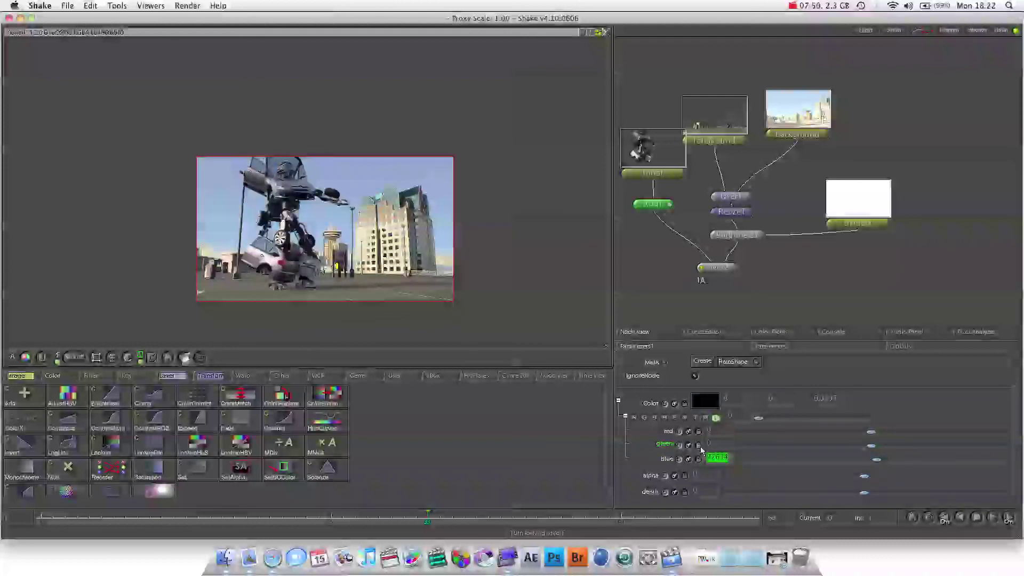
key("BackSpace")
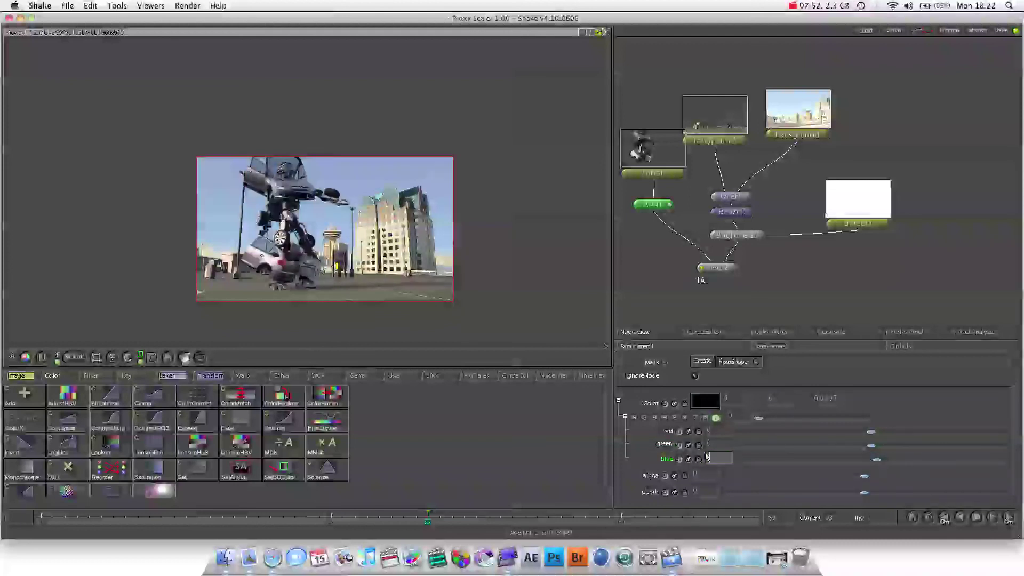
type("0.25")
key("Return")
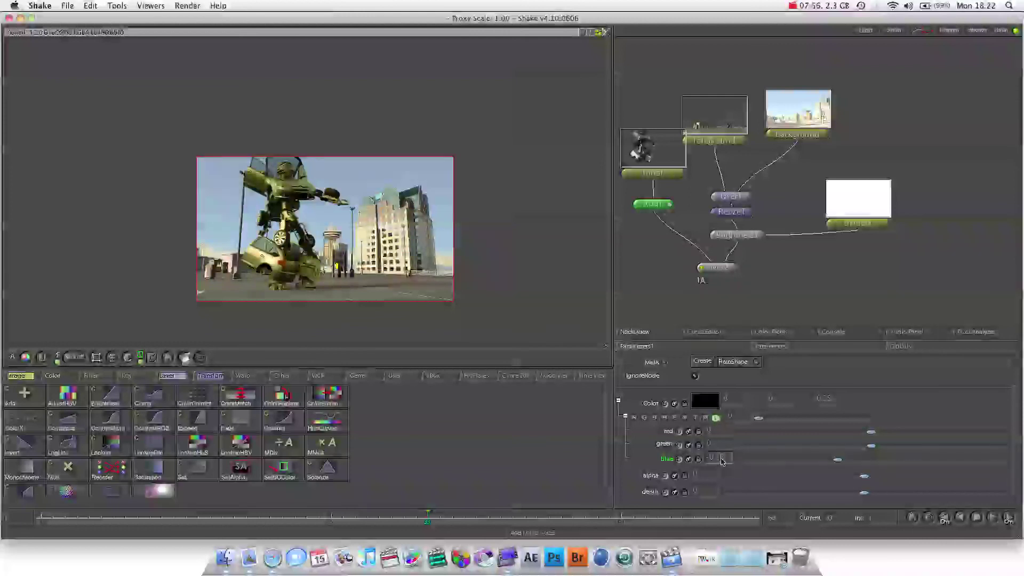
Set the Add node's blue channel to -0.025 to slightly warm the robot.
left_click(720, 460)
key("BackSpace")
type("0")
key("Return")
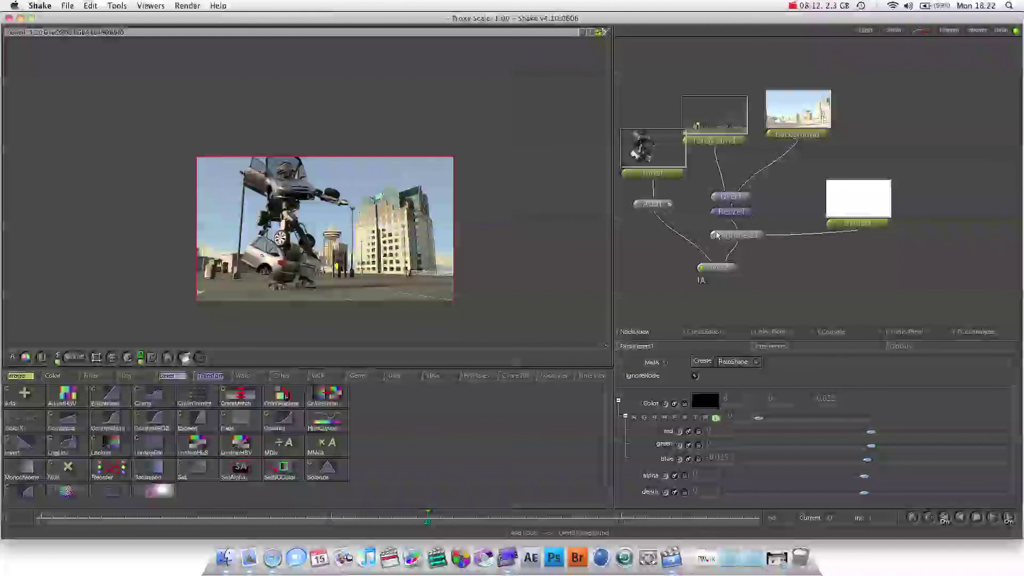
Move the second Over node slightly down, load its parameters, and deselect it.
left_click_drag(713, 269, 713, 284)
double_click(714, 282)
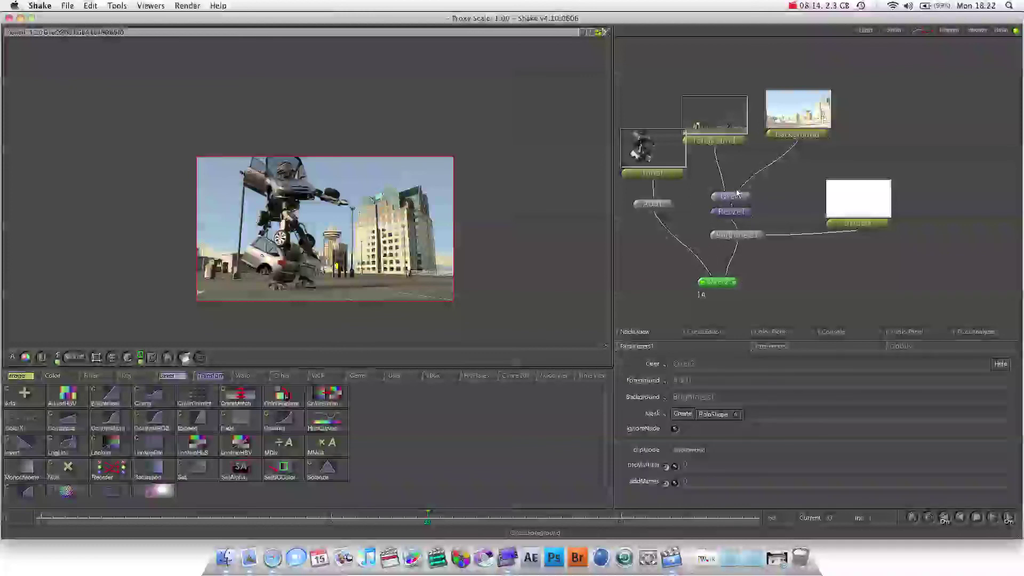
left_click(889, 298)
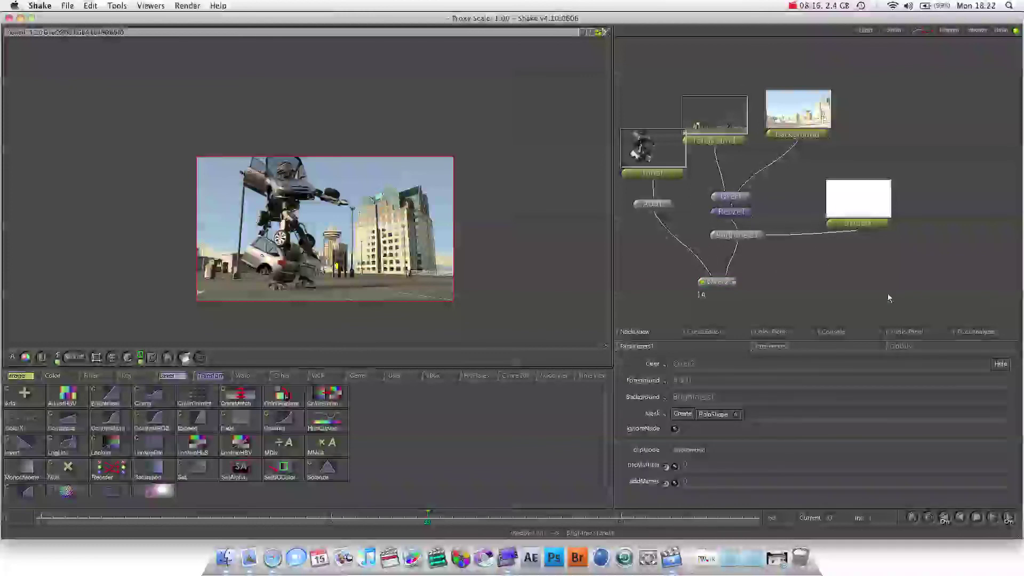
Enlarge the node view to the full window, automatically lay out the node tree, and restore the normal layout.
key("grave")
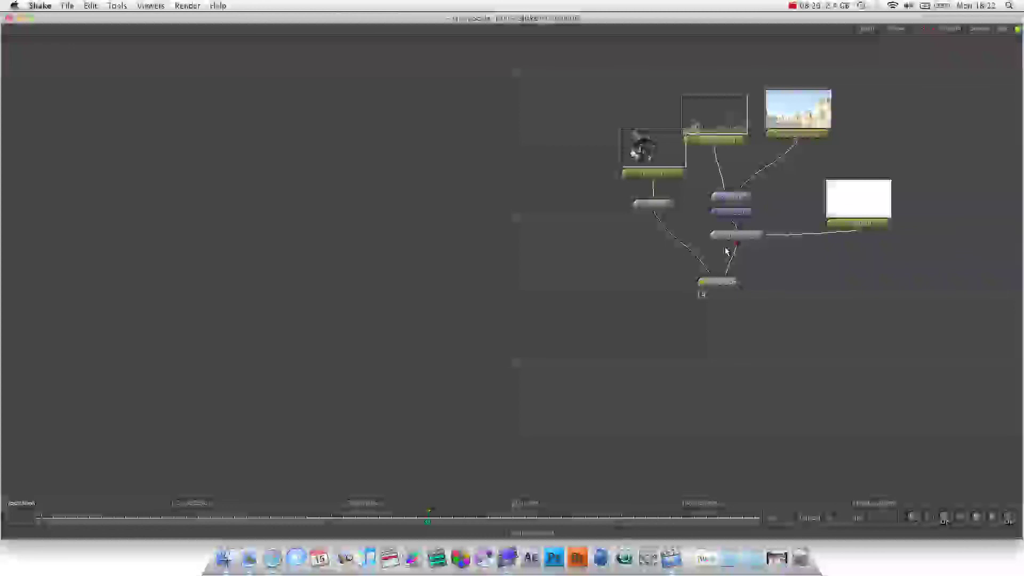
key("l")
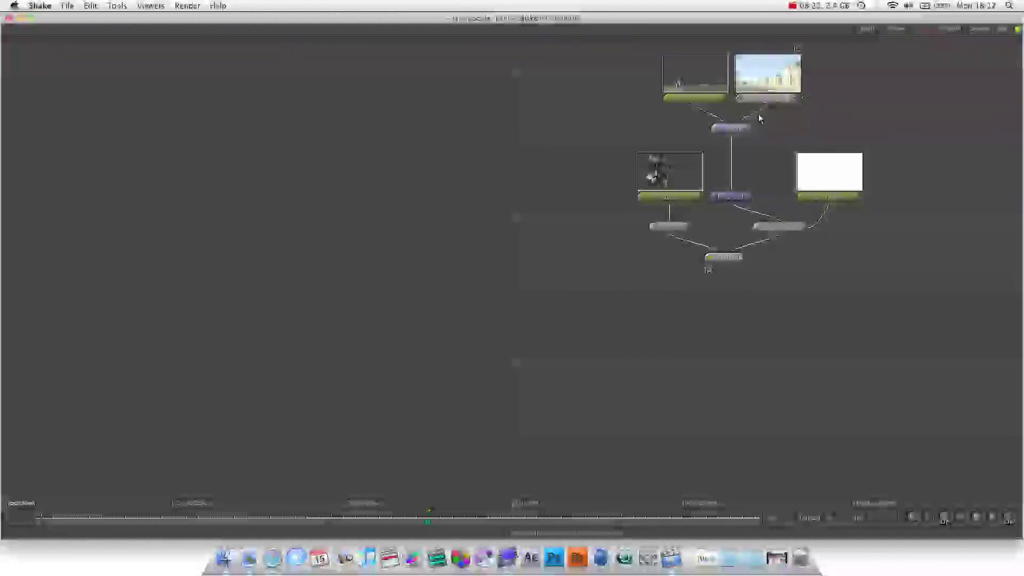
left_click(691, 96)
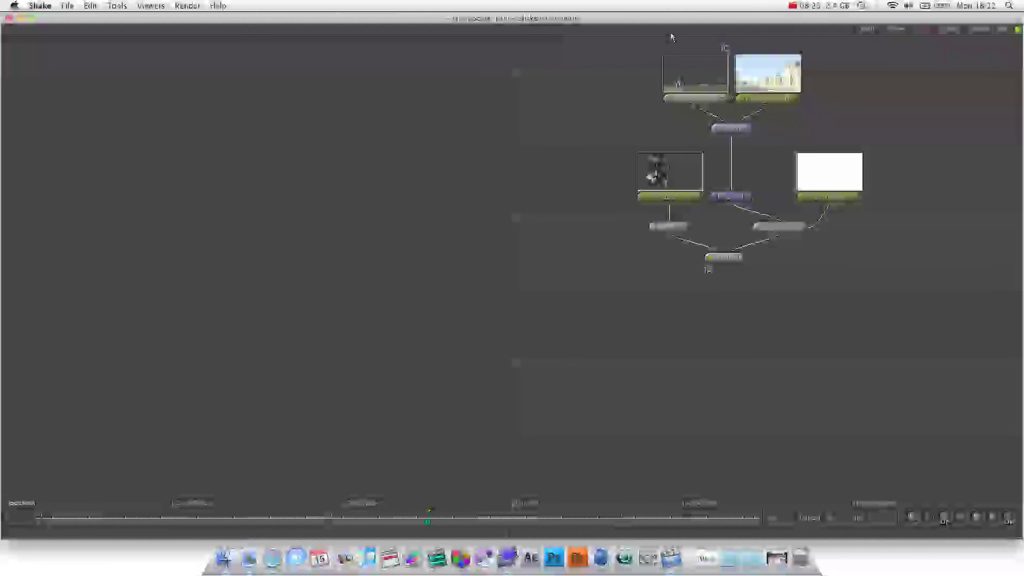
left_click(668, 62)
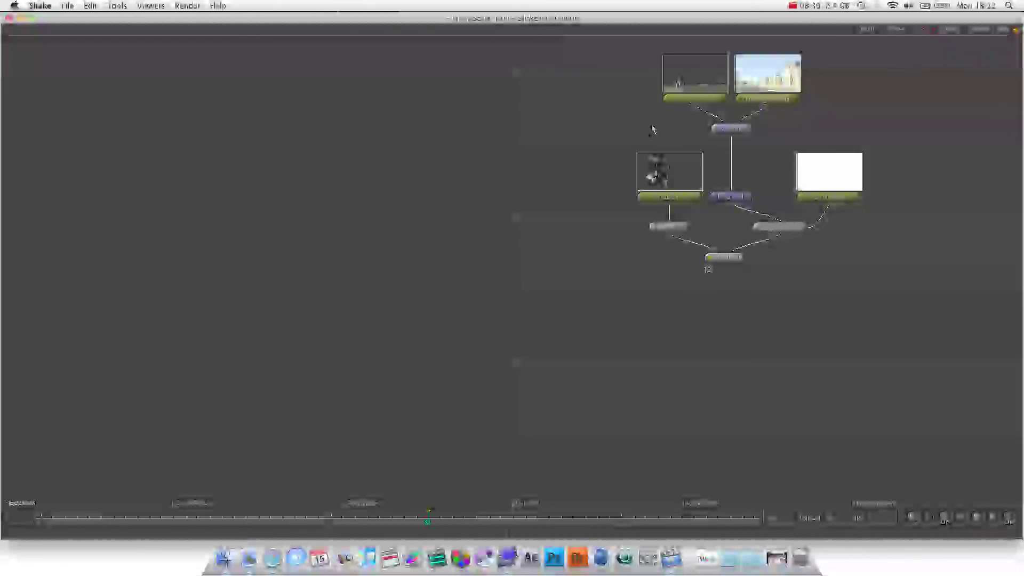
key("grave")
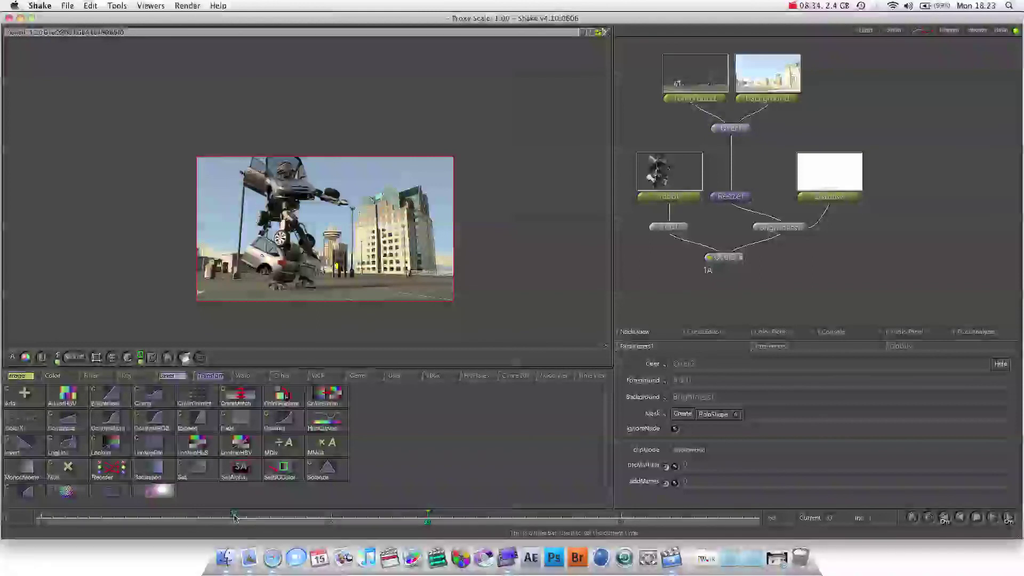
Scrub the timeline from its start to past the middle to preview the finished robot composite.
left_click(43, 518)
left_click_drag(43, 518, 476, 512)
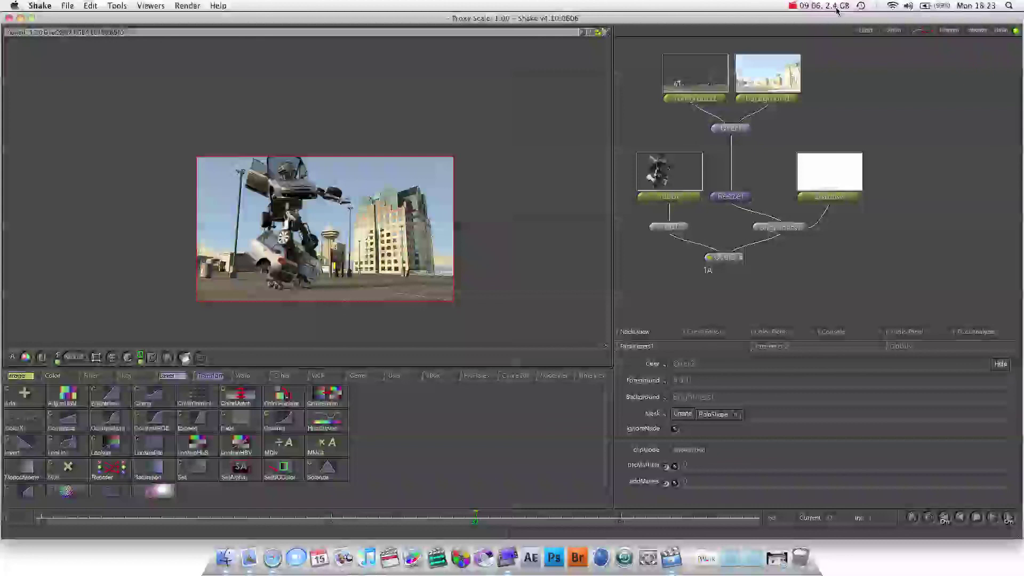
left_click(805, 5)
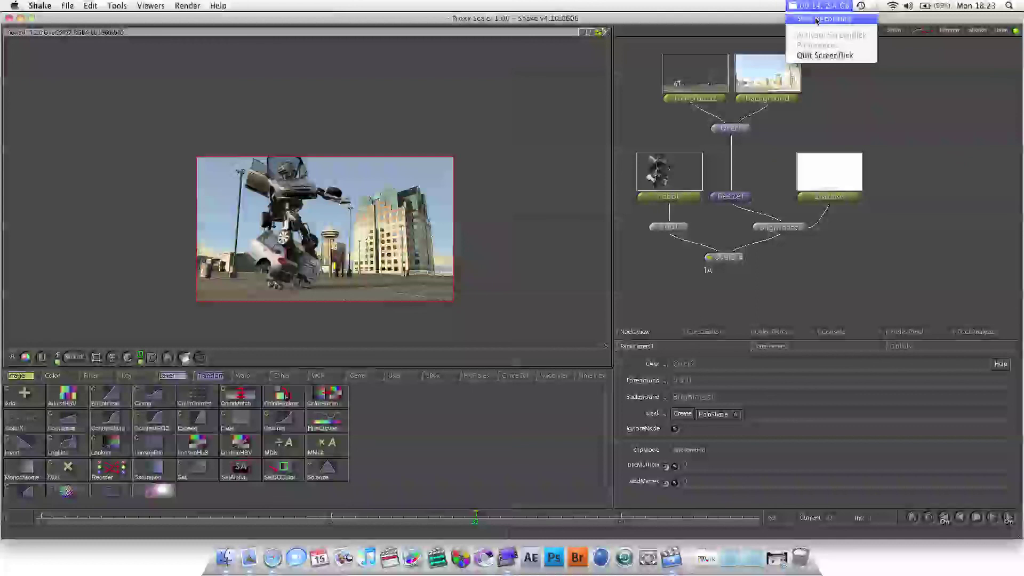